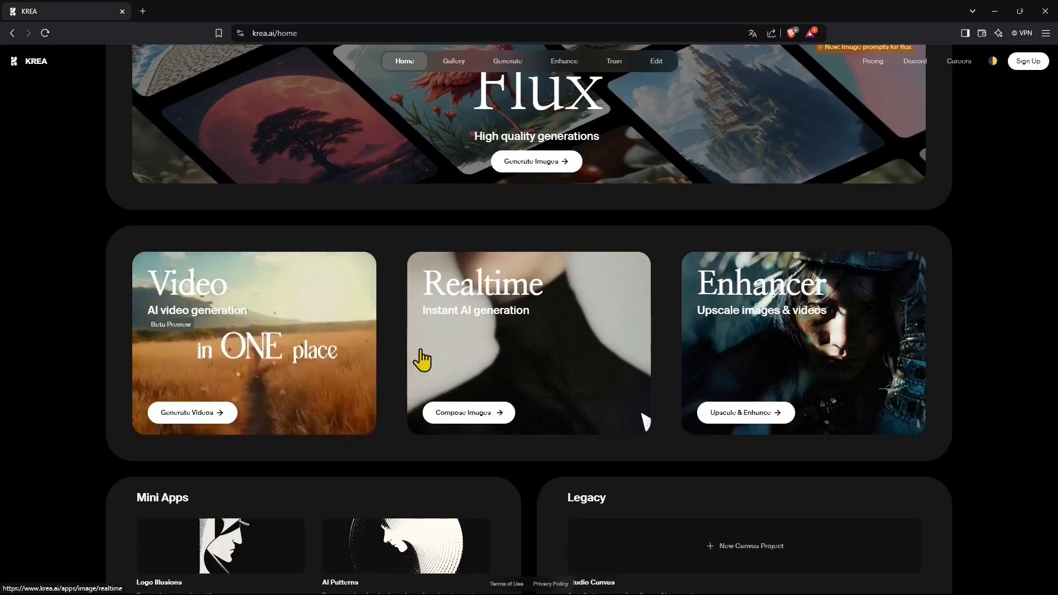
# Look over the app cards on the KREA home page and open the Gallery
pyautogui.scroll(-1, 761, 380)
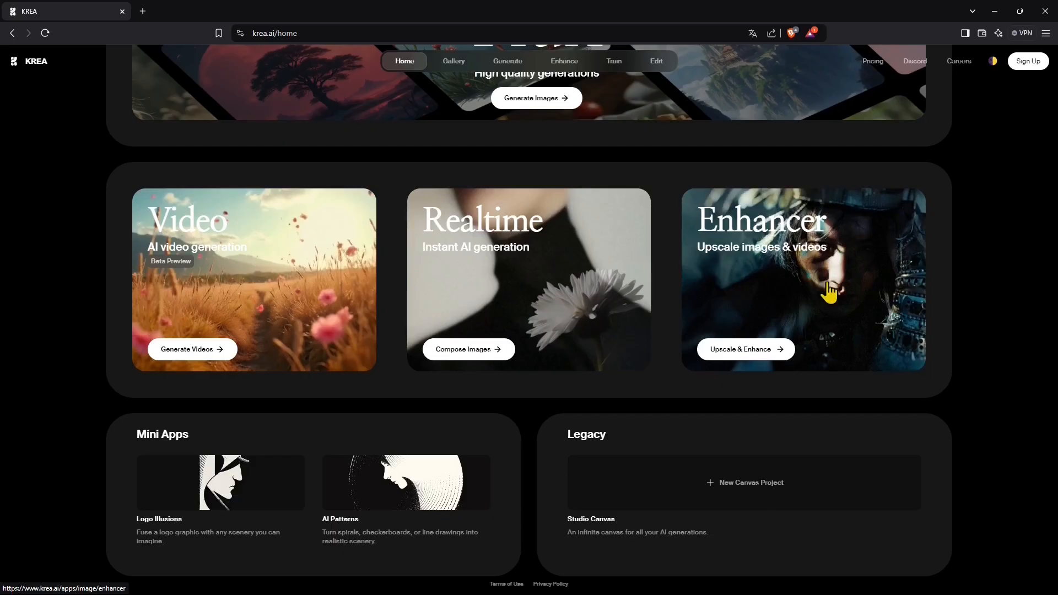
pyautogui.scroll(1, 825, 276)
pyautogui.scroll(-1, 688, 375)
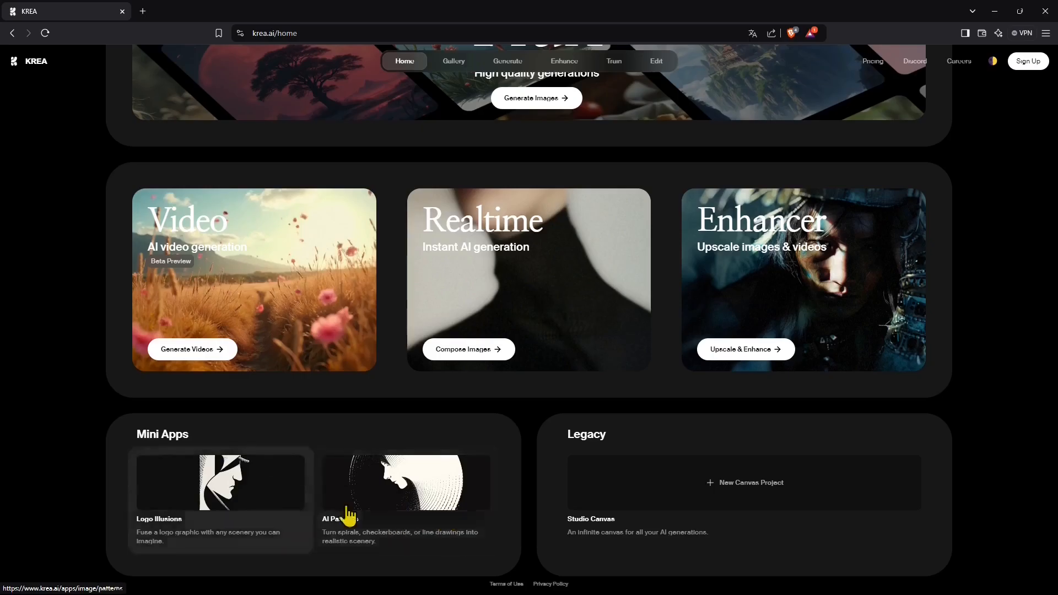
pyautogui.scroll(4, 420, 515)
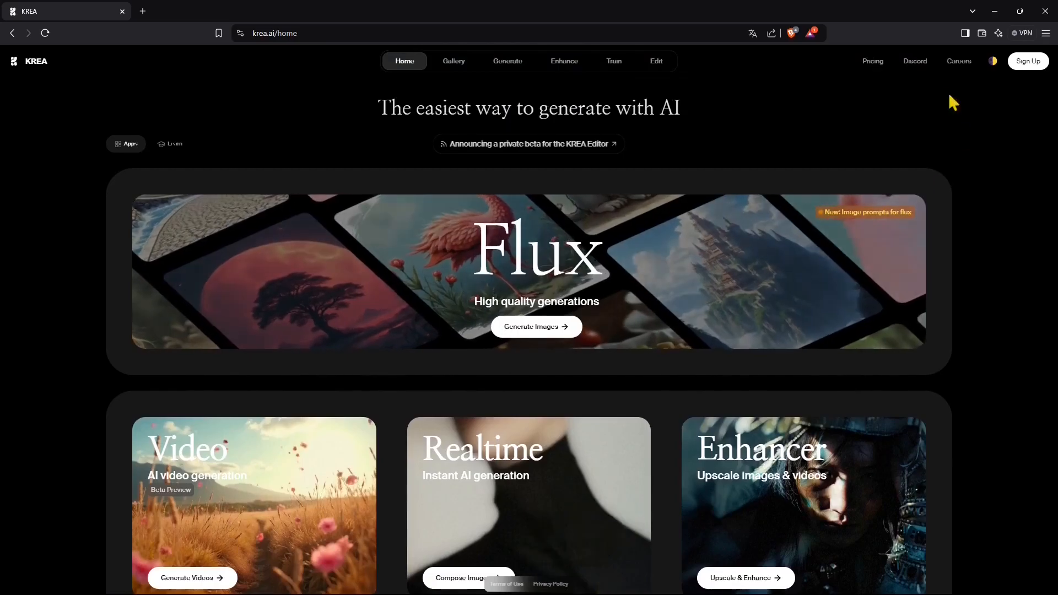
pyautogui.click(455, 62)
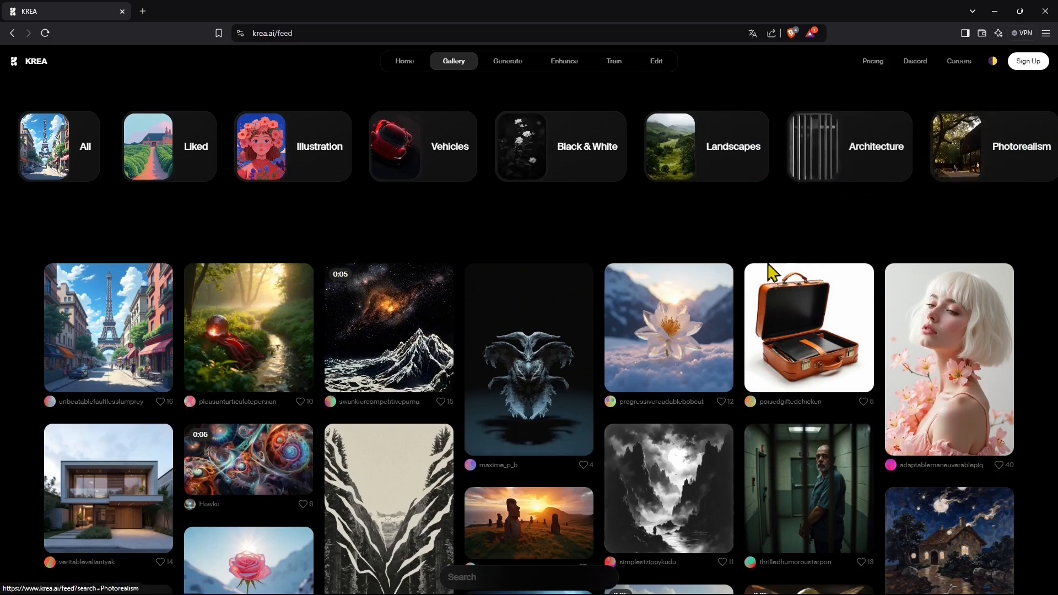
# Open the Flux image generation page and dismiss the sign-up prompt
pyautogui.click(510, 63)
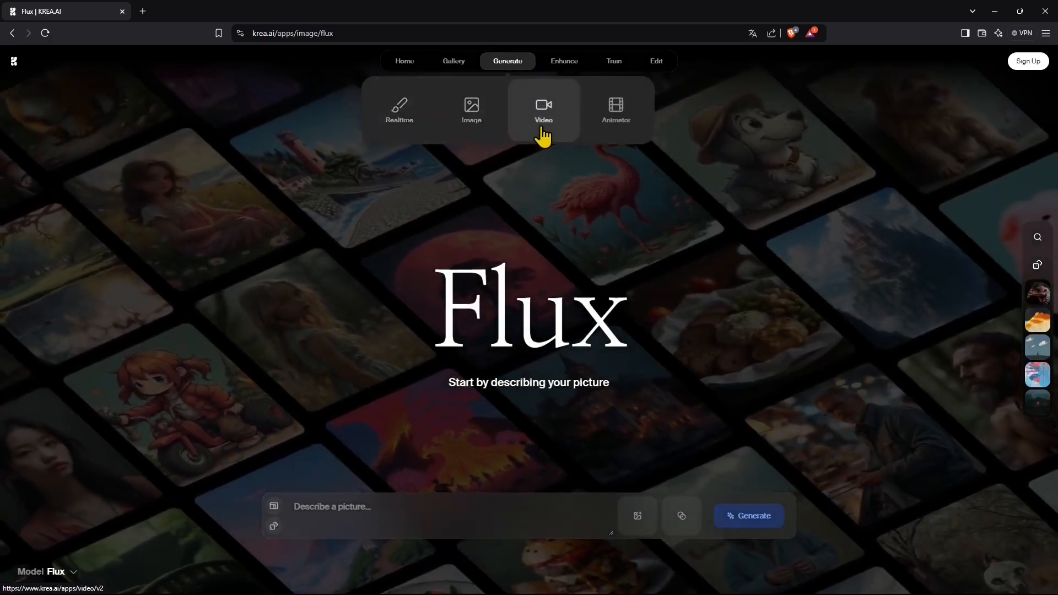
pyautogui.click(563, 66)
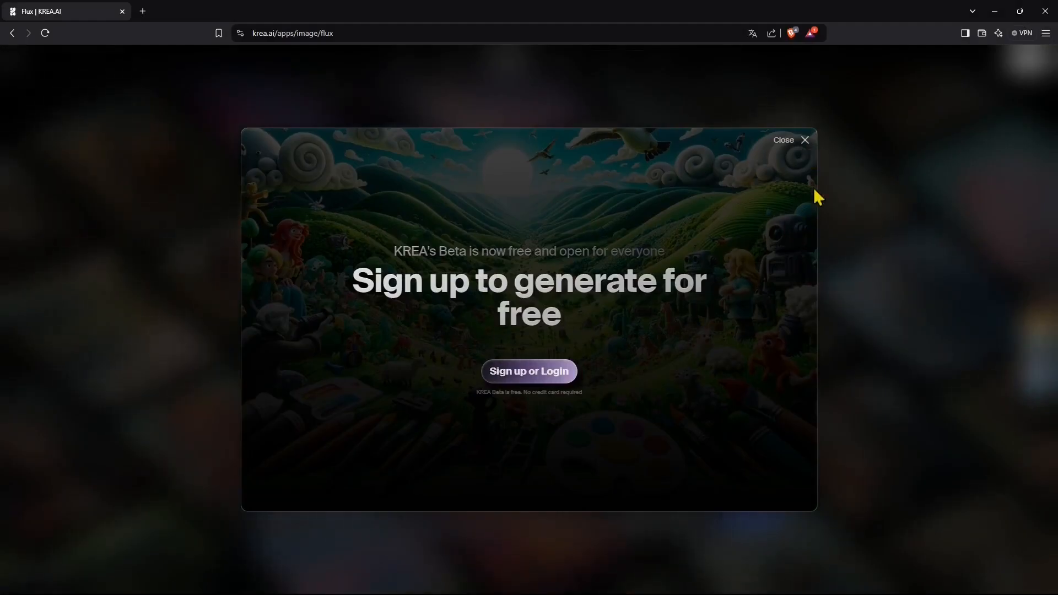
pyautogui.click(805, 144)
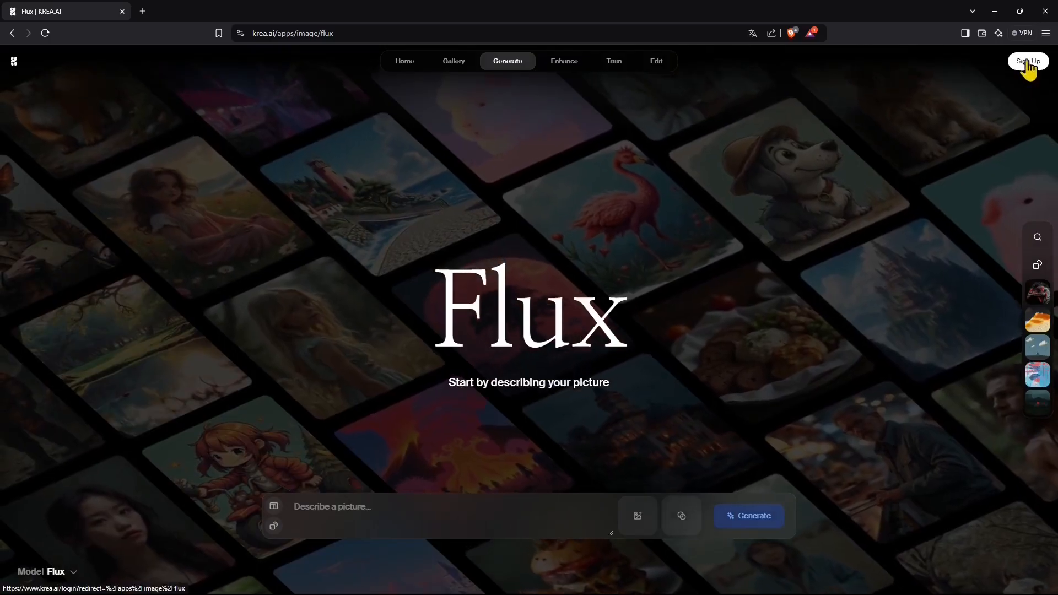
# Enter the picture description "santa claus in a beach party playing music as a dj"
pyautogui.click(358, 506)
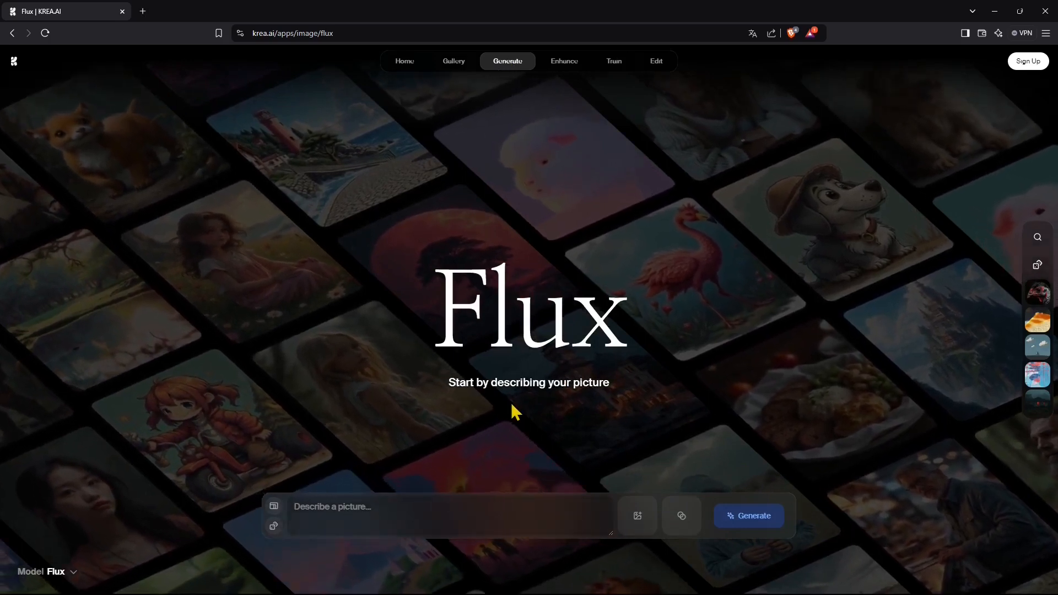
pyautogui.write('san')
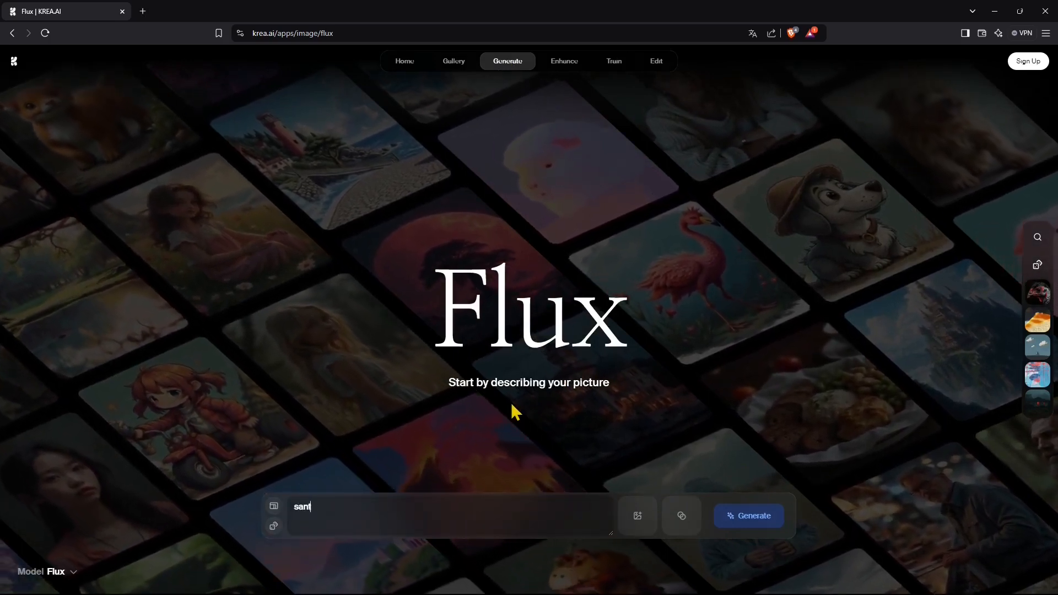
pyautogui.write('ta claus in a abea')
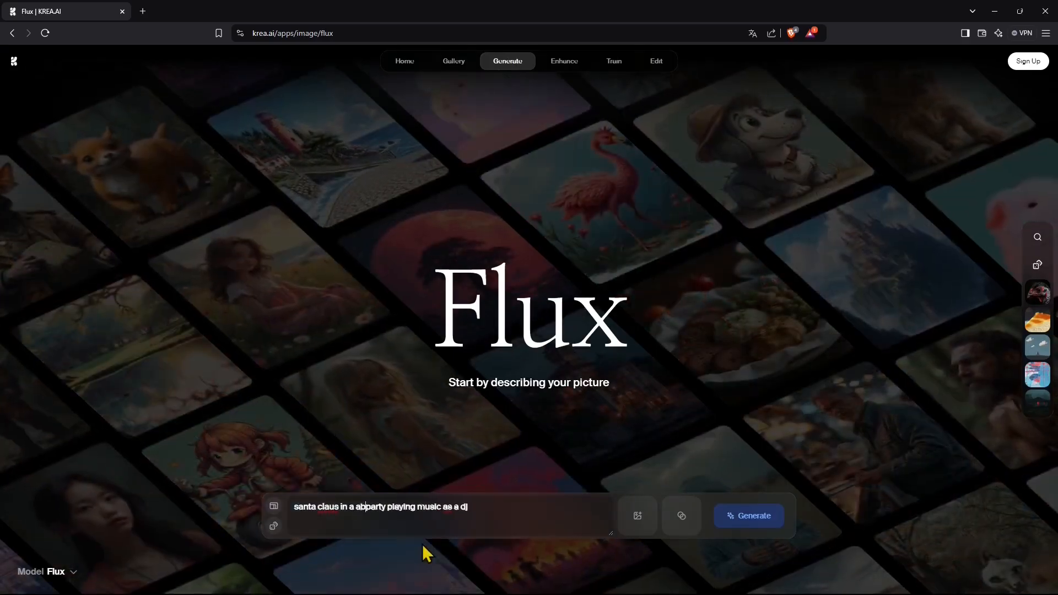
pyautogui.press('BackSpace')
pyautogui.press('BackSpace')
pyautogui.press('BackSpace')
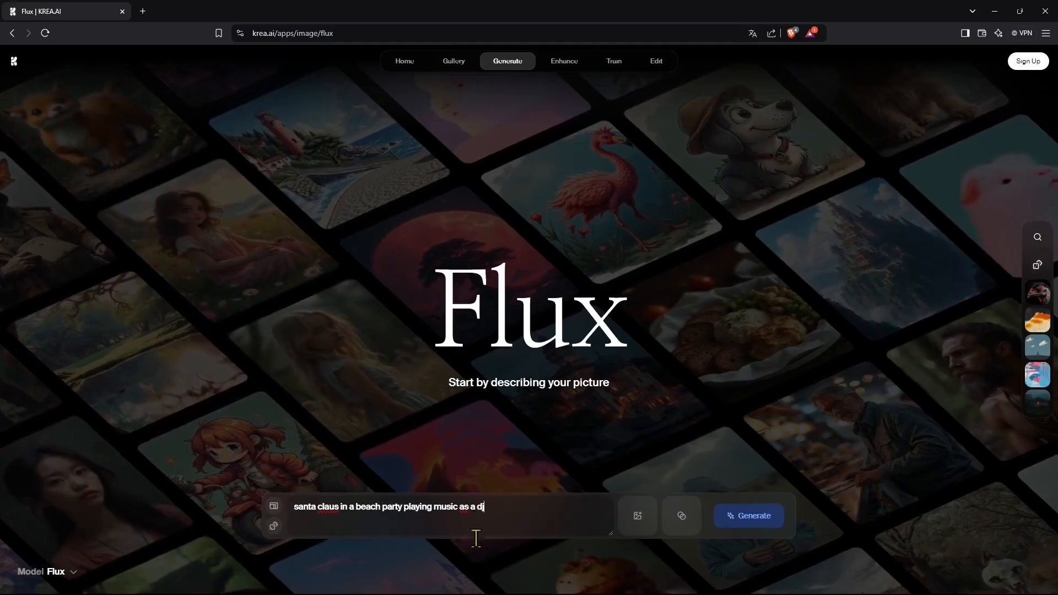
# Open the style library for the prompt and show the Krea styles collection
pyautogui.click(690, 528)
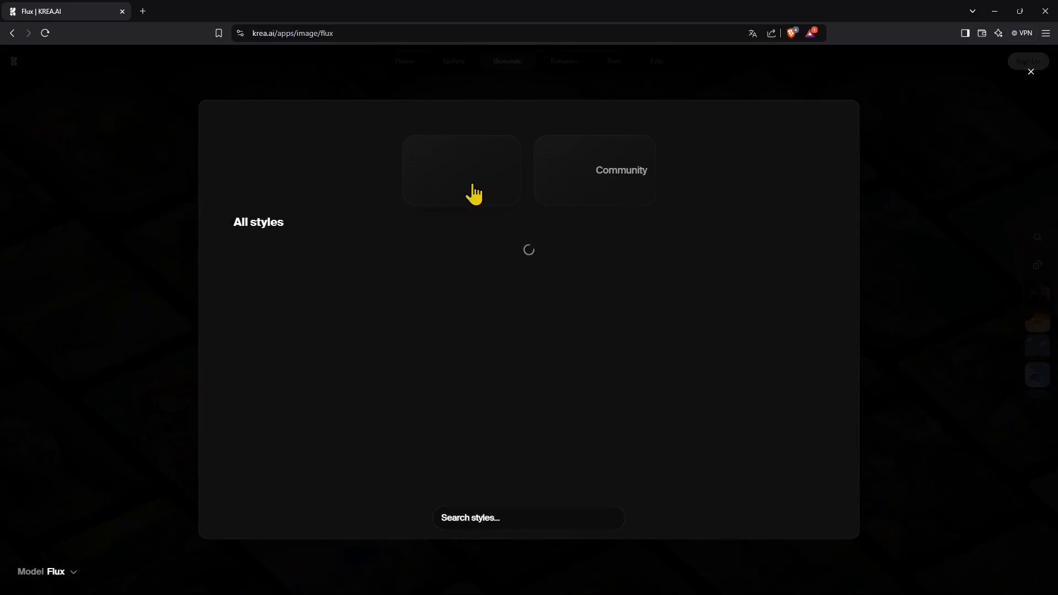
pyautogui.click(455, 194)
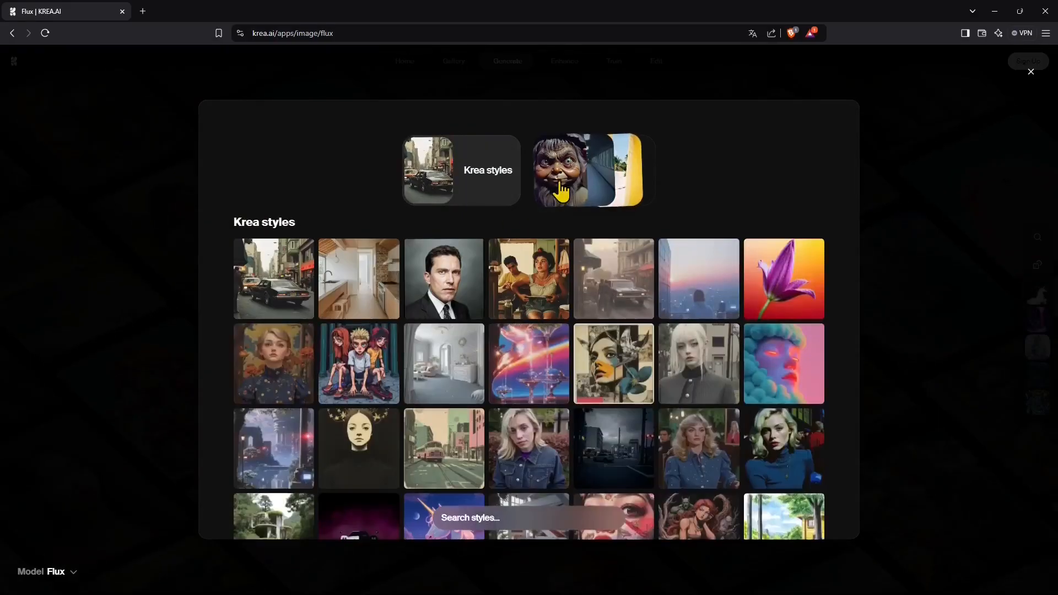
pyautogui.click(560, 190)
pyautogui.click(466, 197)
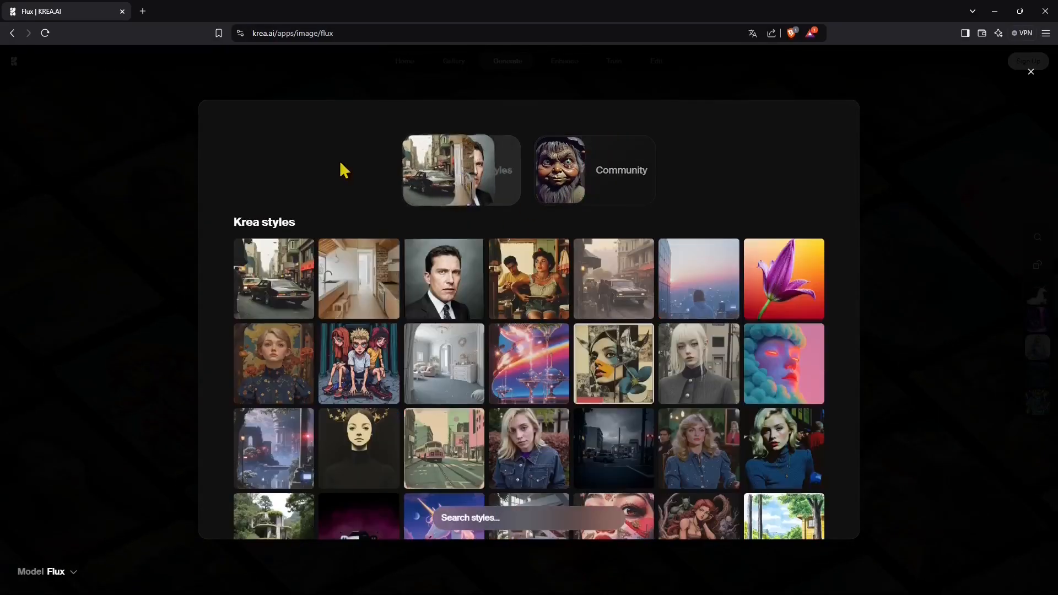
# Browse the Krea styles and apply the one showing a smiling bearded man in futuristic armour to the prompt
pyautogui.scroll(-4, 582, 380)
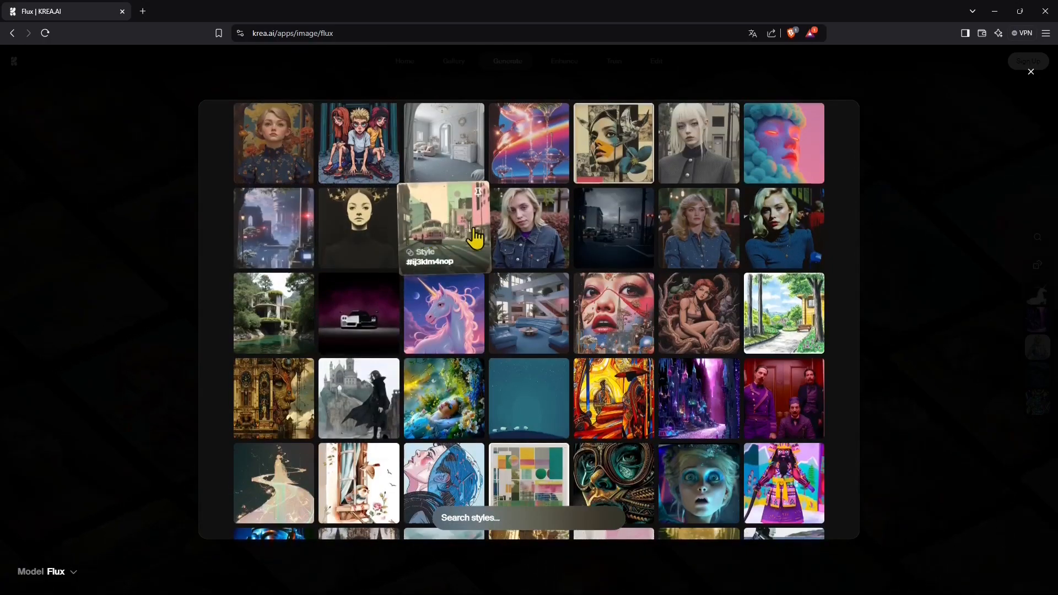
pyautogui.scroll(-4, 578, 363)
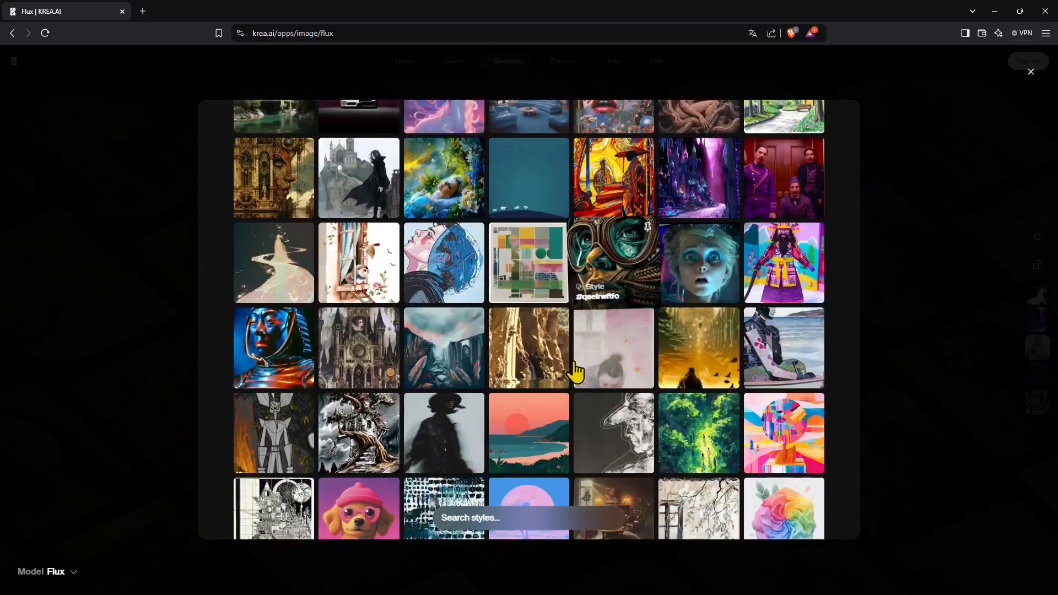
pyautogui.scroll(-4, 575, 371)
pyautogui.scroll(-4, 443, 384)
pyautogui.scroll(2, 273, 238)
pyautogui.scroll(1, 280, 214)
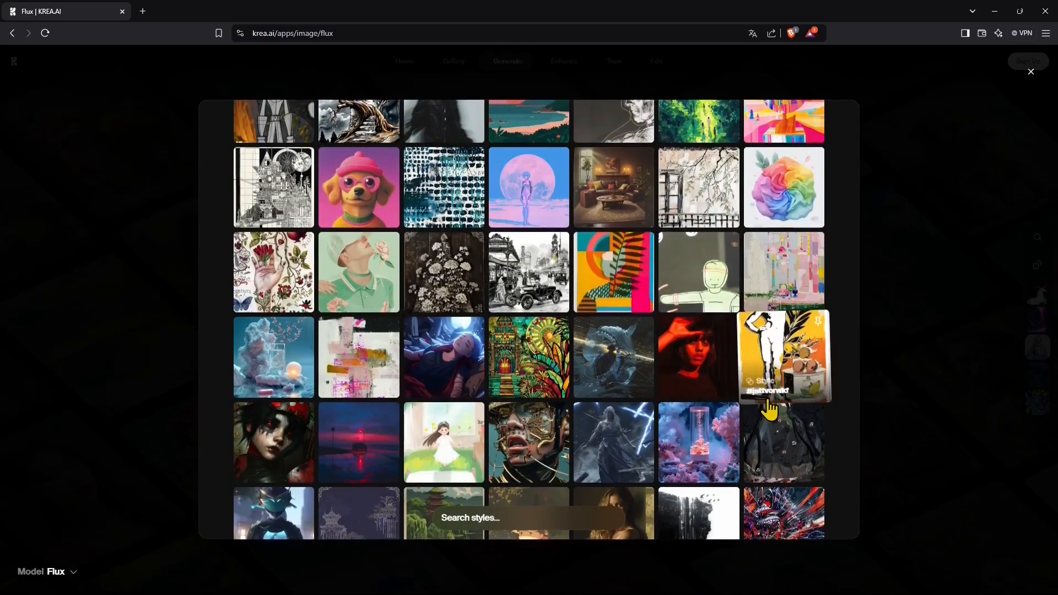
pyautogui.scroll(-2, 782, 352)
pyautogui.scroll(-3, 769, 408)
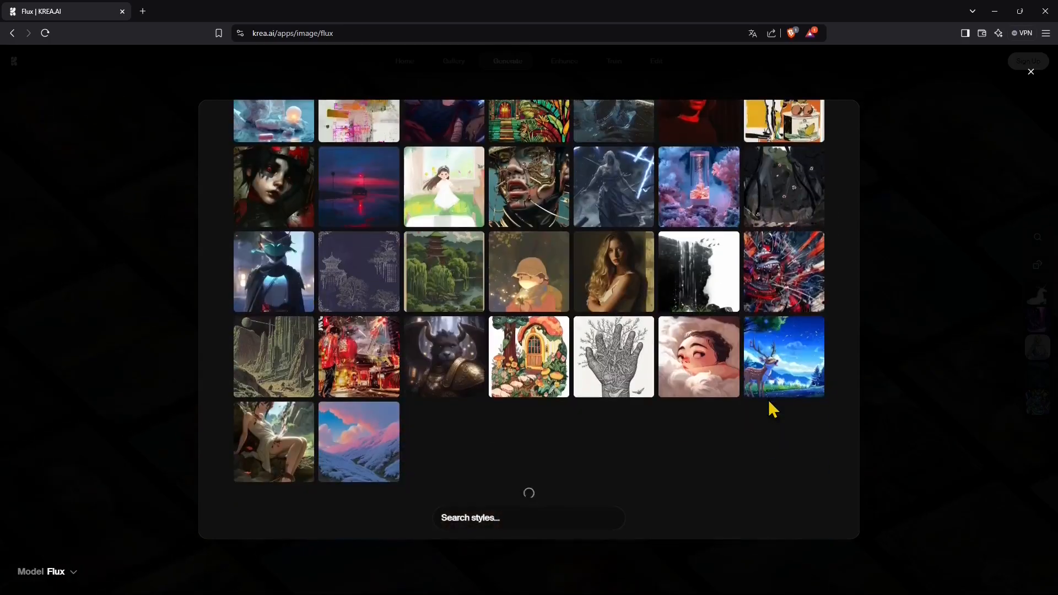
pyautogui.scroll(-5, 485, 388)
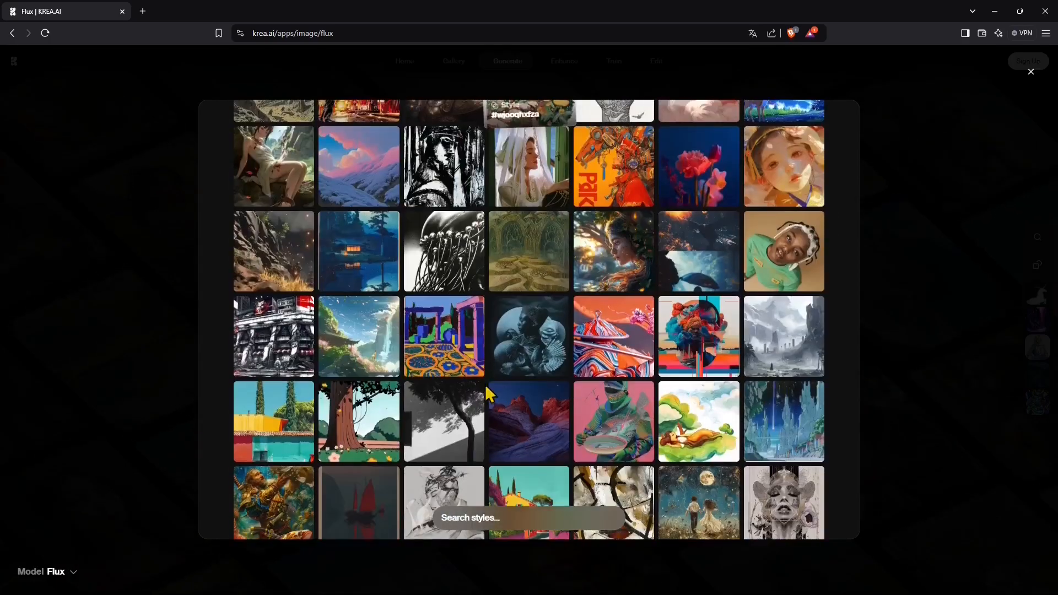
pyautogui.scroll(-4, 486, 389)
pyautogui.scroll(-6, 484, 385)
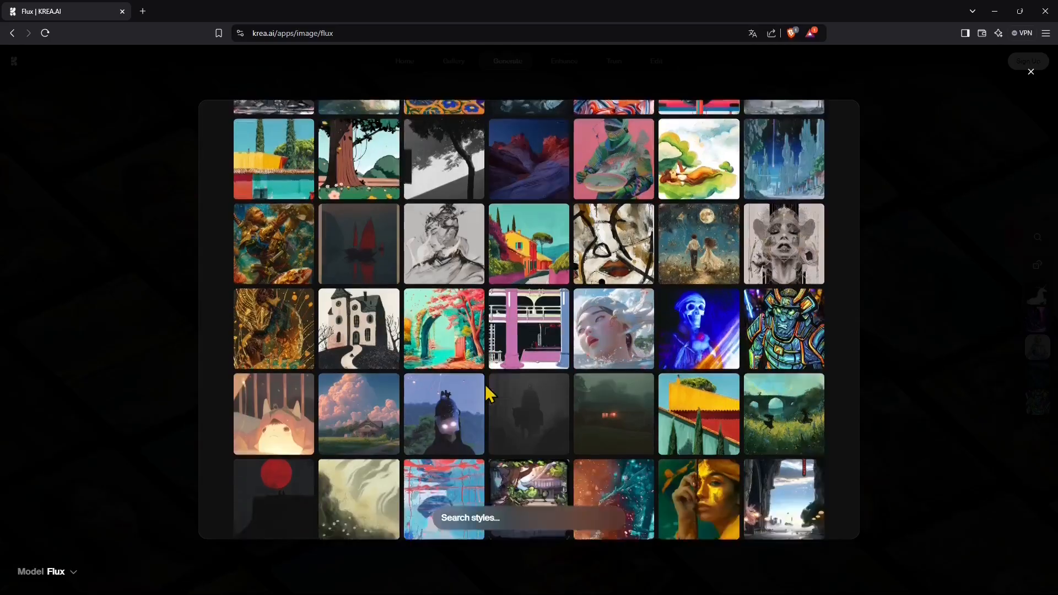
pyautogui.scroll(-3, 484, 384)
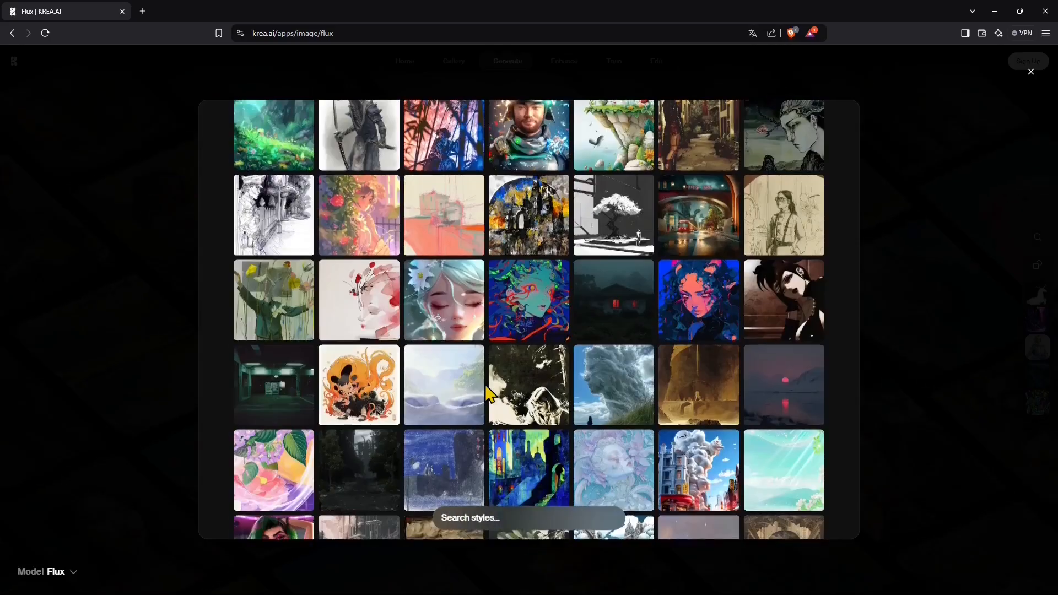
pyautogui.scroll(1, 485, 384)
pyautogui.click(537, 196)
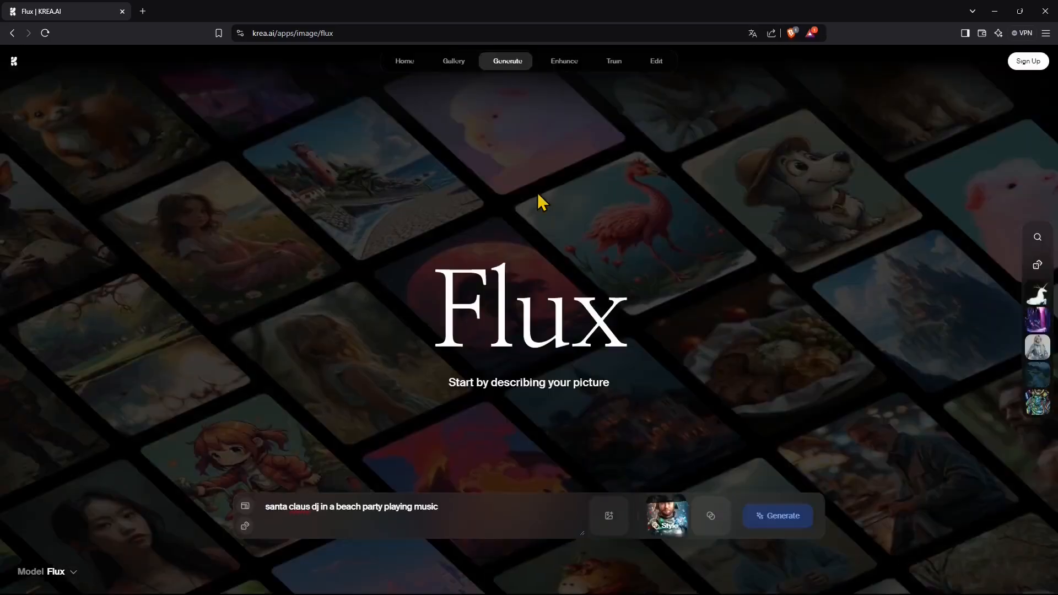
# Generate images for "santa claus dj playing music at a beach party in brazil" and retry the prompt for a second set
pyautogui.click(781, 518)
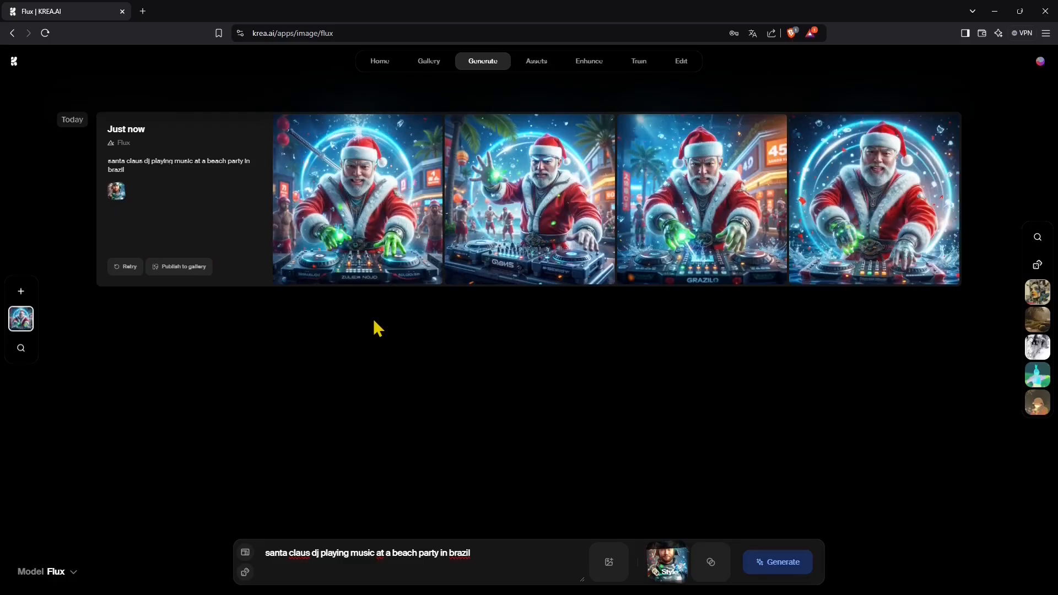
pyautogui.click(130, 269)
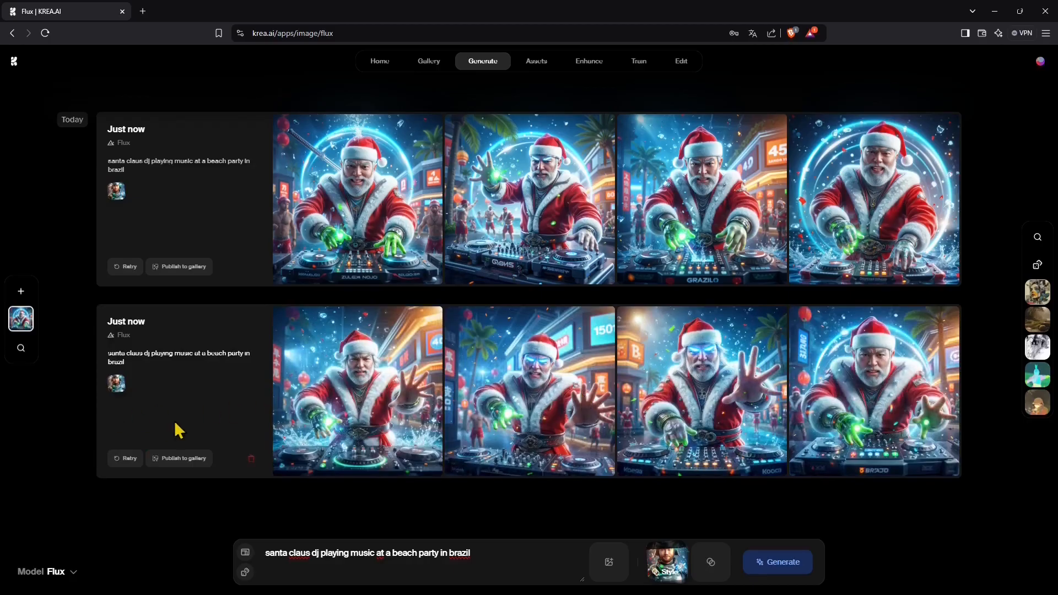
# Create variations of the first set's fourth image and mark the fourth variation as a favourite
pyautogui.moveTo(21, 305)
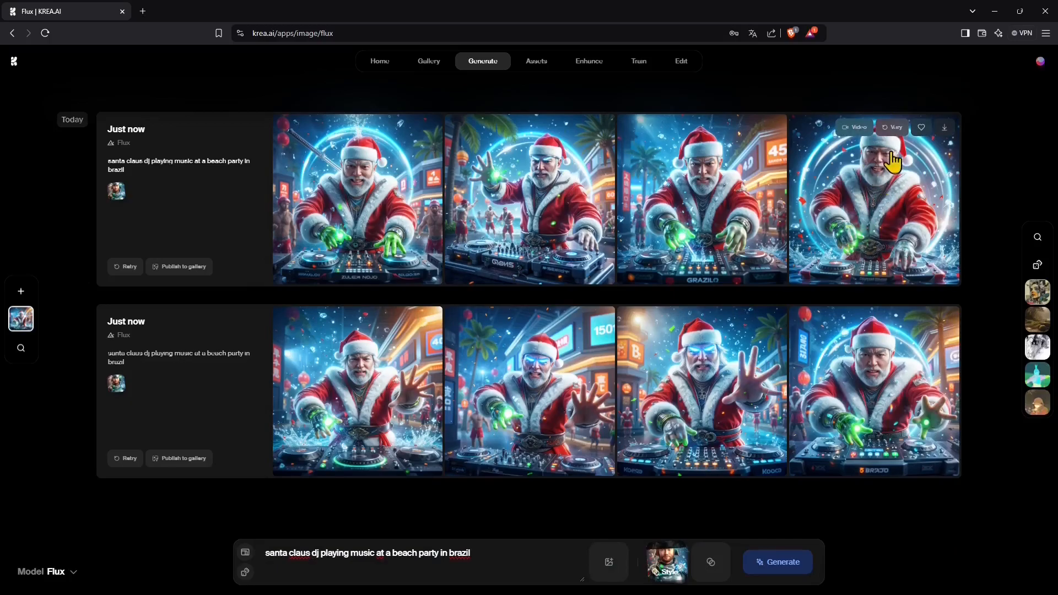
pyautogui.click(893, 128)
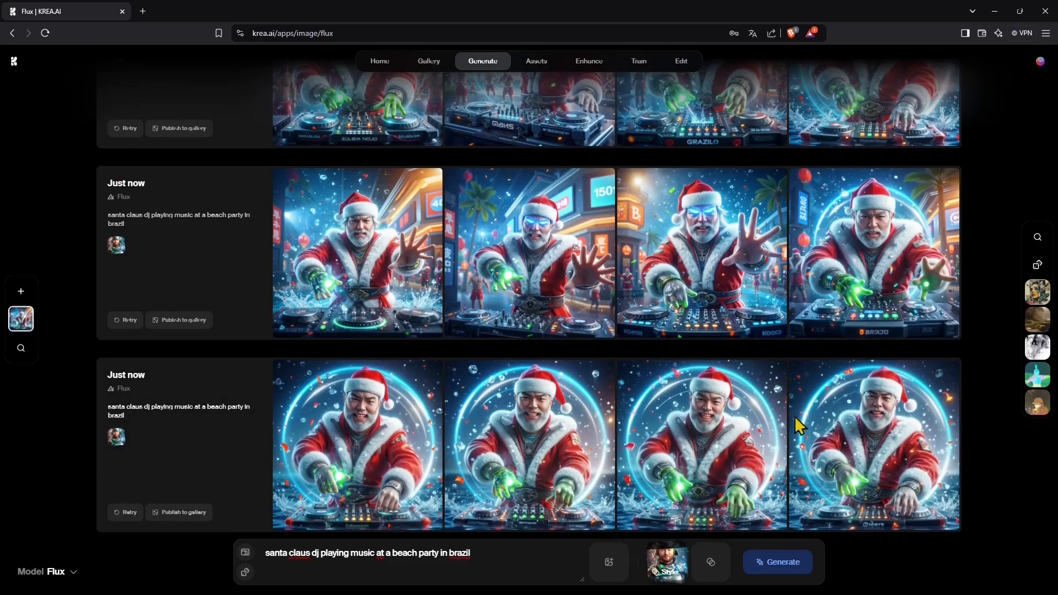
pyautogui.moveTo(417, 401)
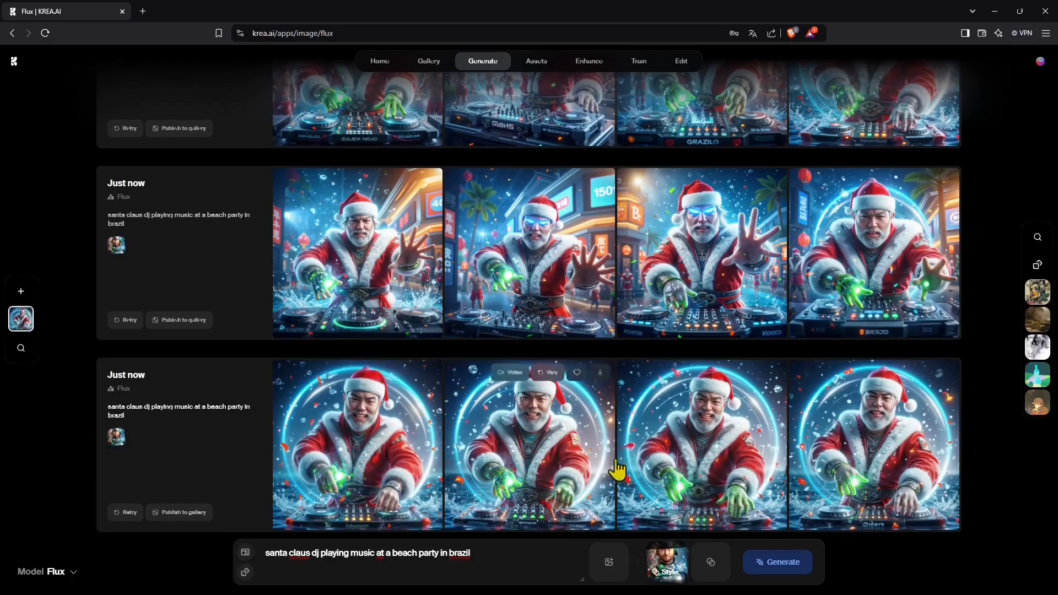
pyautogui.moveTo(668, 474)
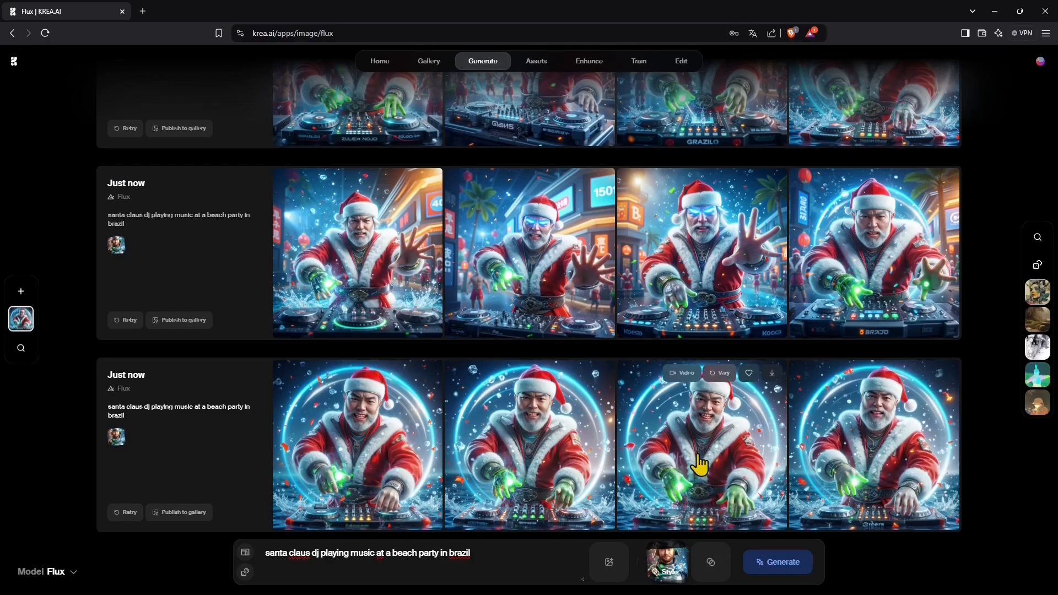
pyautogui.moveTo(914, 408)
pyautogui.click(921, 374)
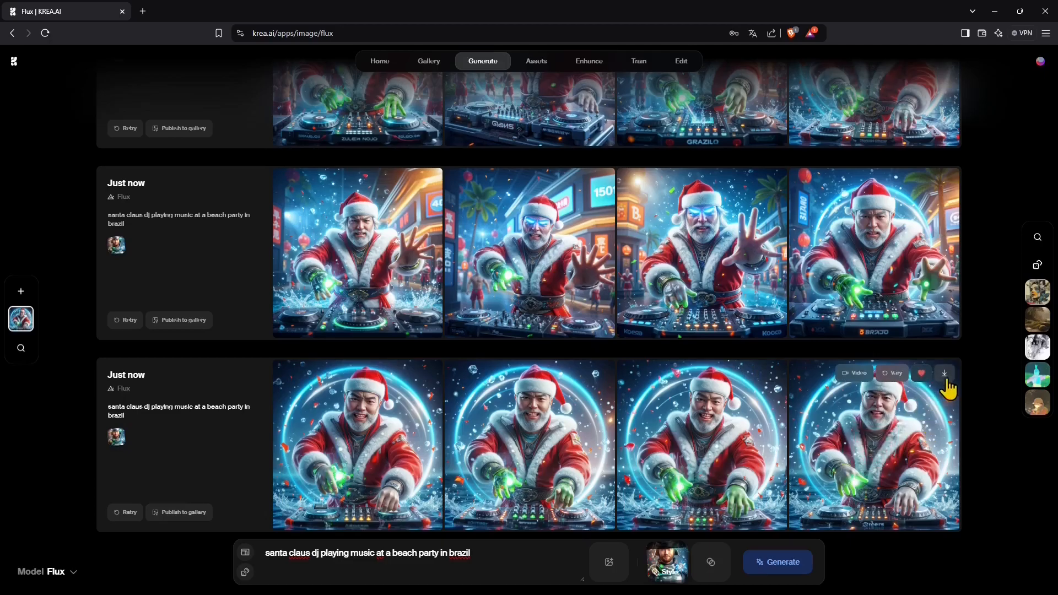
# Download the favourited variation as a PNG image into the WORKS > Guide 2024 folder, keeping the suggested file name
pyautogui.click(947, 378)
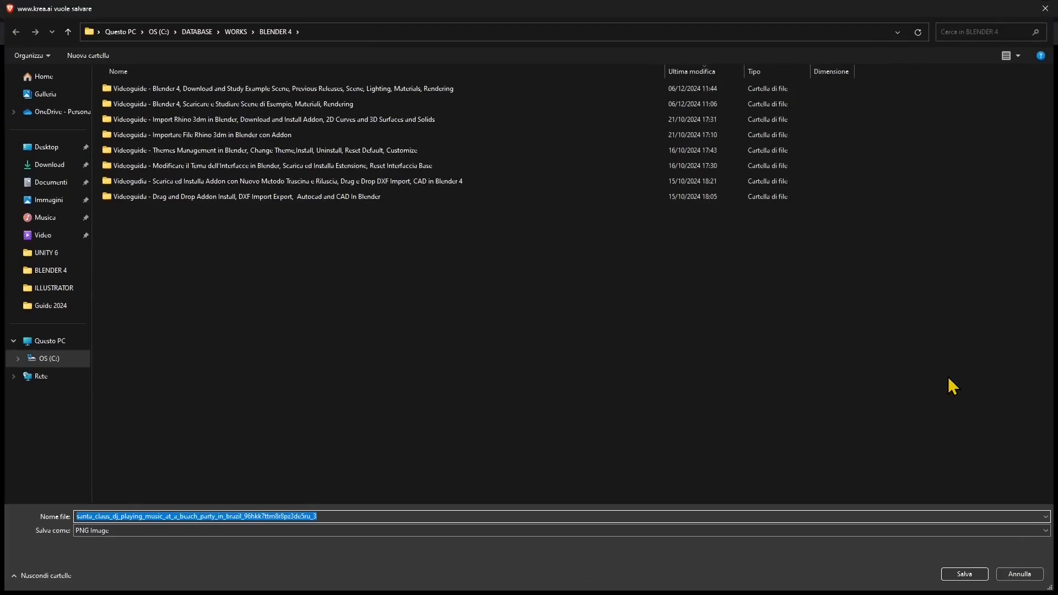
pyautogui.click(242, 35)
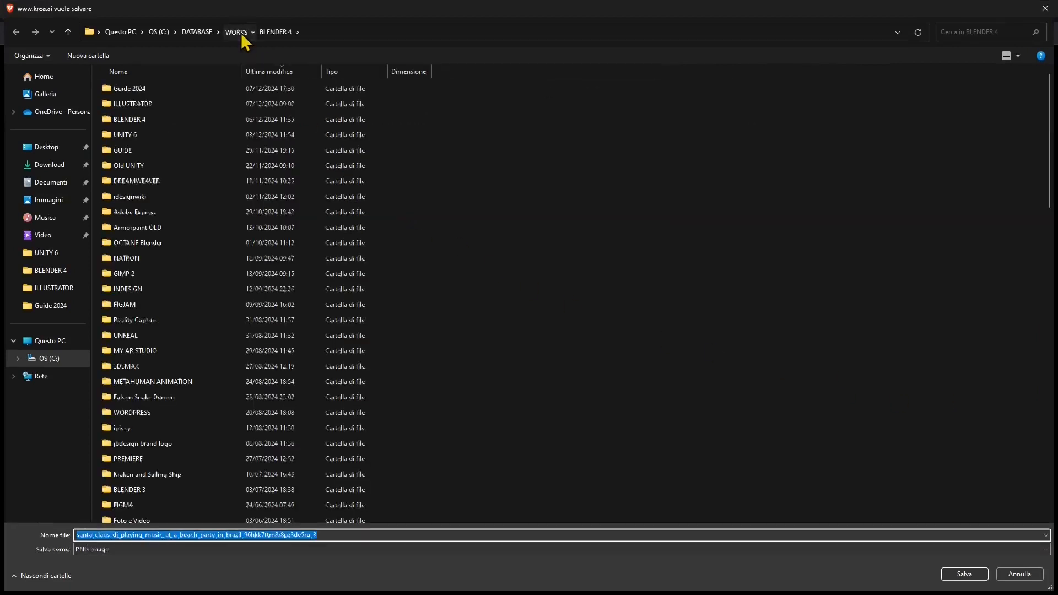
pyautogui.doubleClick(145, 90)
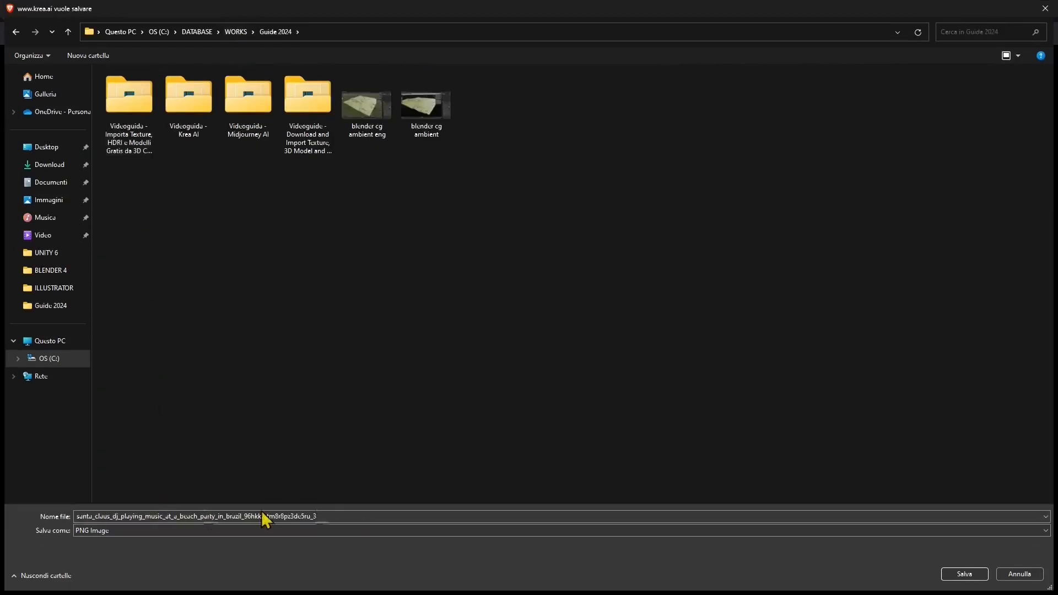
pyautogui.click(961, 575)
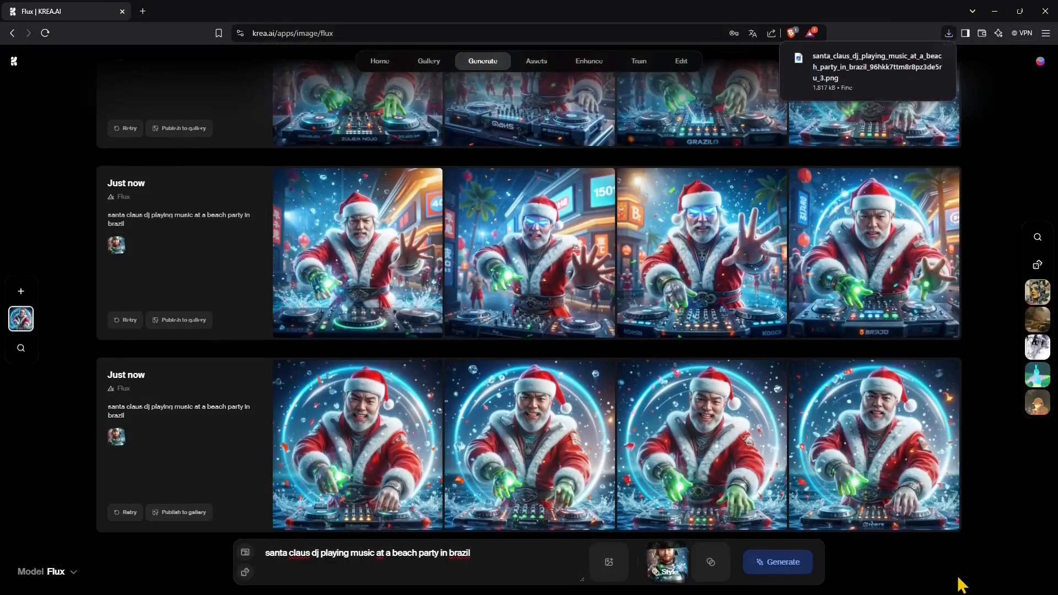
# Show the downloaded Santa image in its folder and widen the File Explorer window
pyautogui.click(914, 62)
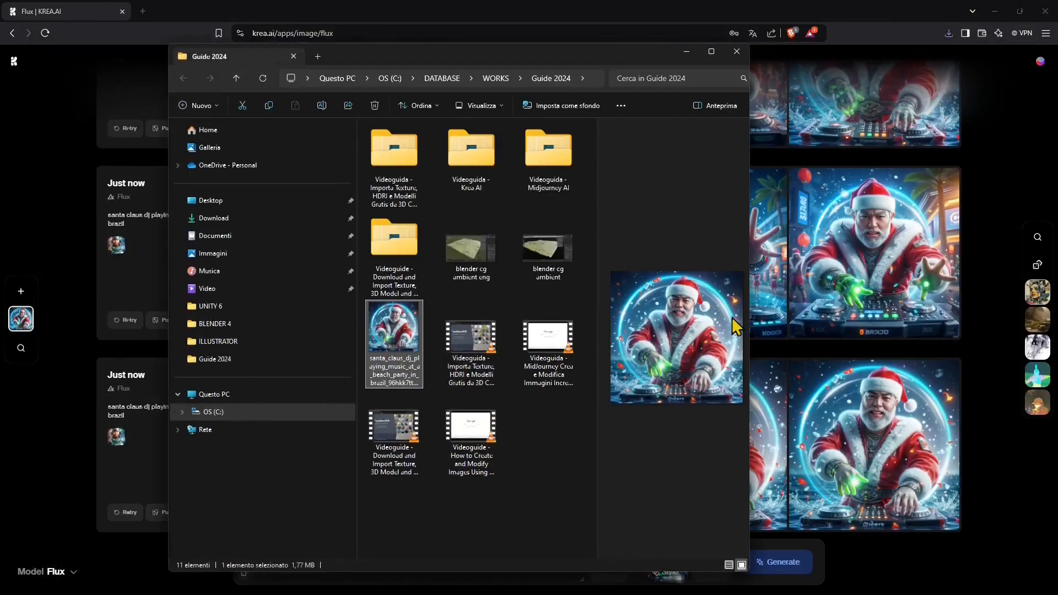
pyautogui.moveTo(751, 298); pyautogui.dragTo(961, 309)
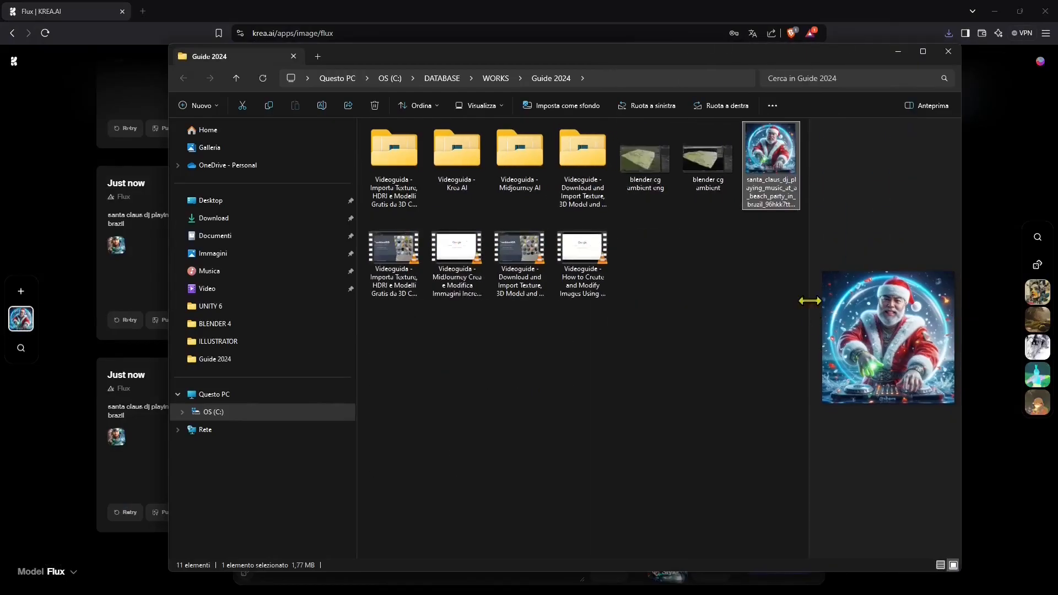
# Enlarge the preview of the downloaded Santa image in File Explorer and reposition the window
pyautogui.moveTo(808, 301); pyautogui.dragTo(447, 317)
pyautogui.moveTo(598, 55); pyautogui.dragTo(359, 41)
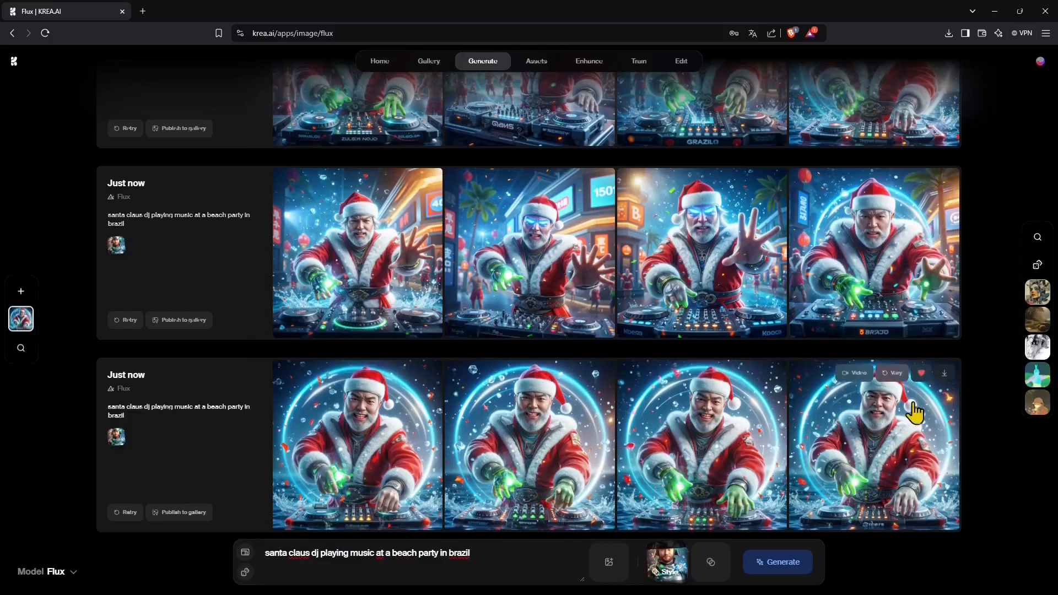
# Try to generate a video from the favourited Santa variation with the Luma model, and dismiss the plan upgrade offer
pyautogui.click(851, 373)
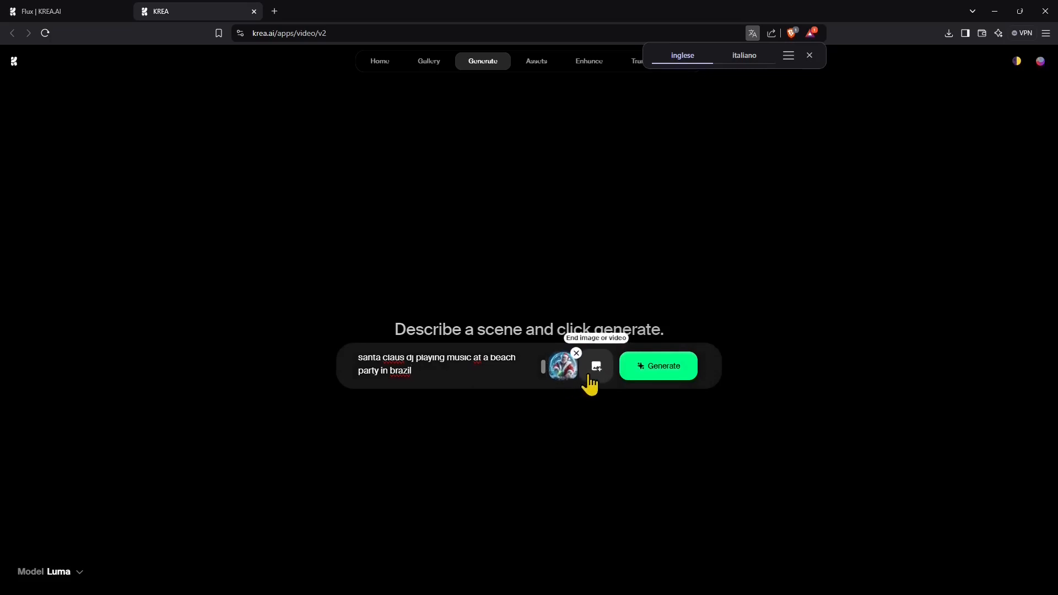
pyautogui.click(655, 374)
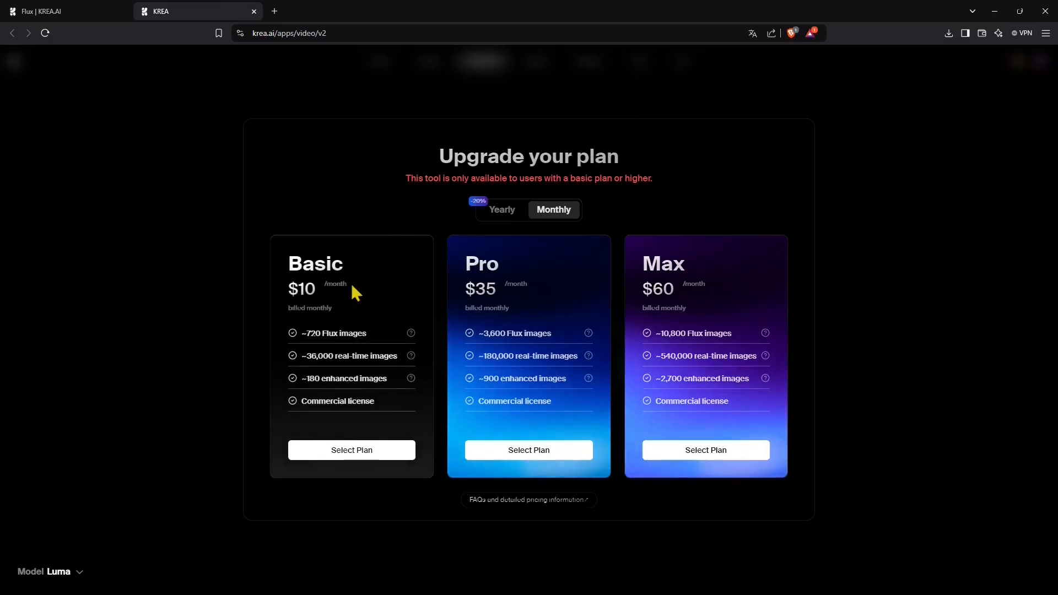
pyautogui.click(880, 139)
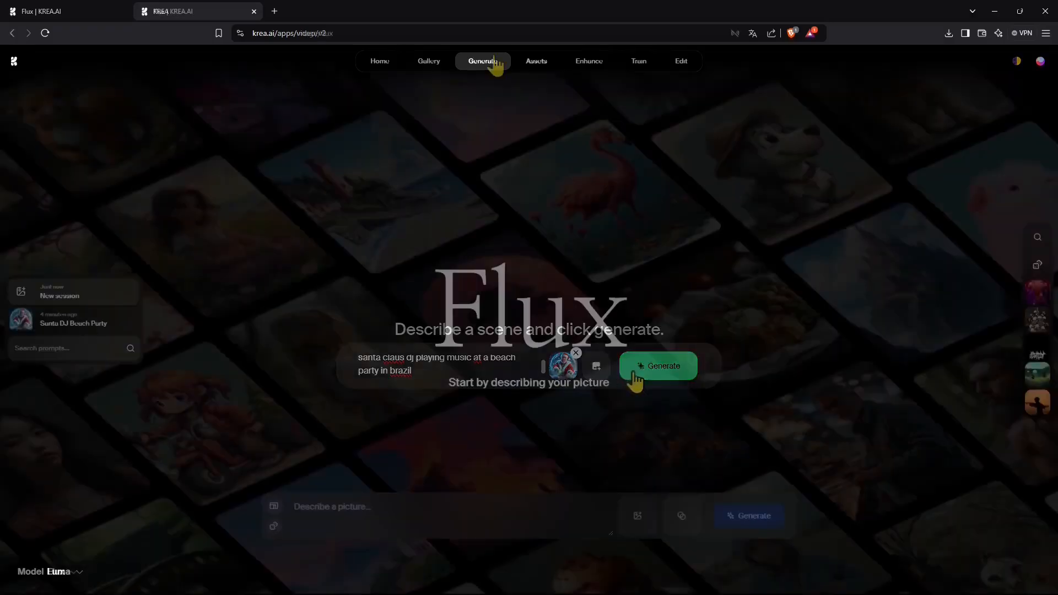
# View the Video generation tool, and open the Animator app through its getting-started introduction
pyautogui.moveTo(472, 66)
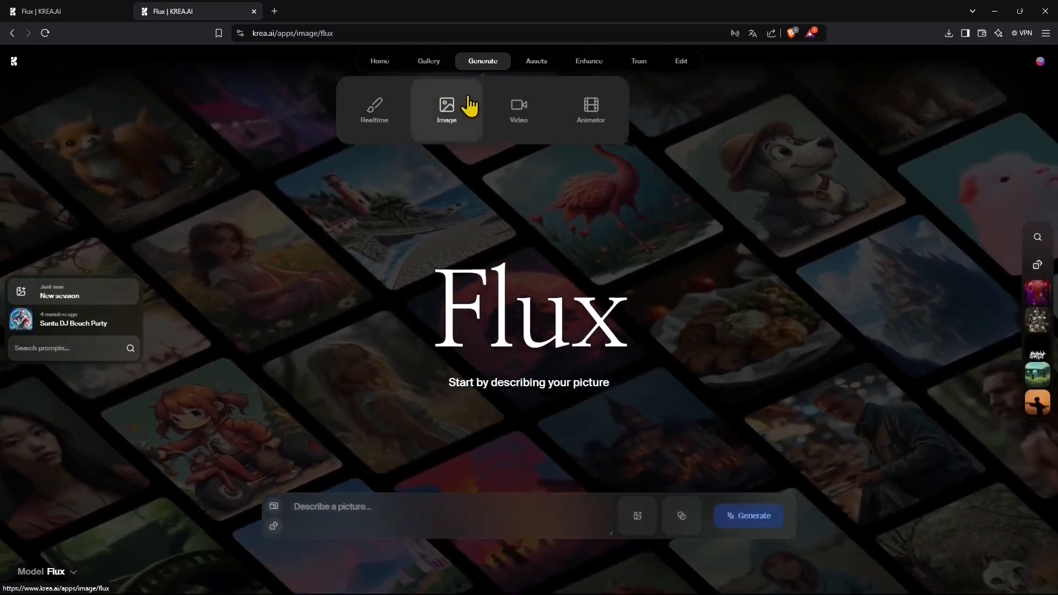
pyautogui.click(528, 124)
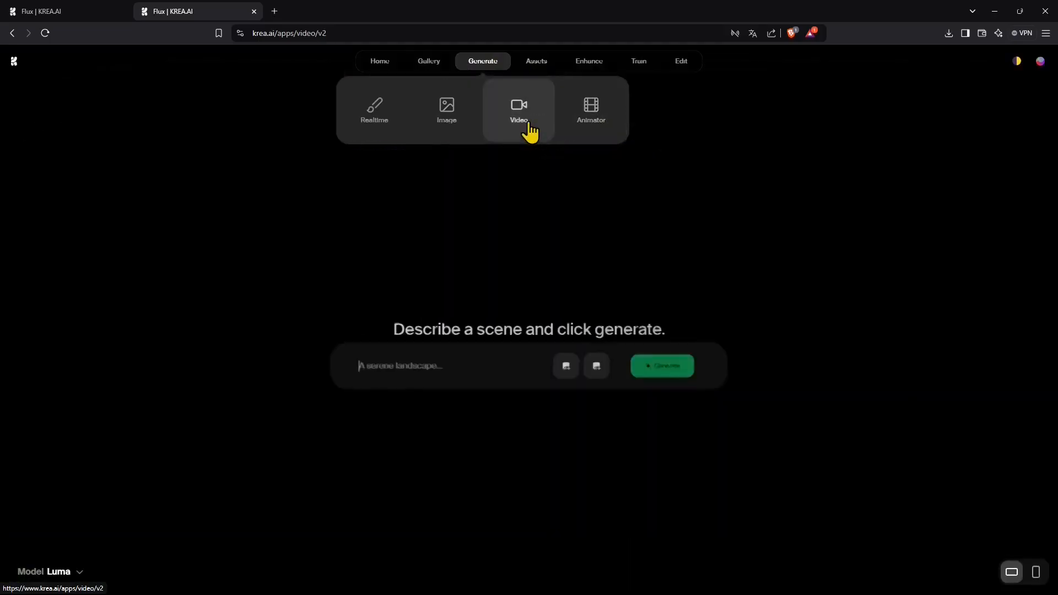
pyautogui.click(608, 133)
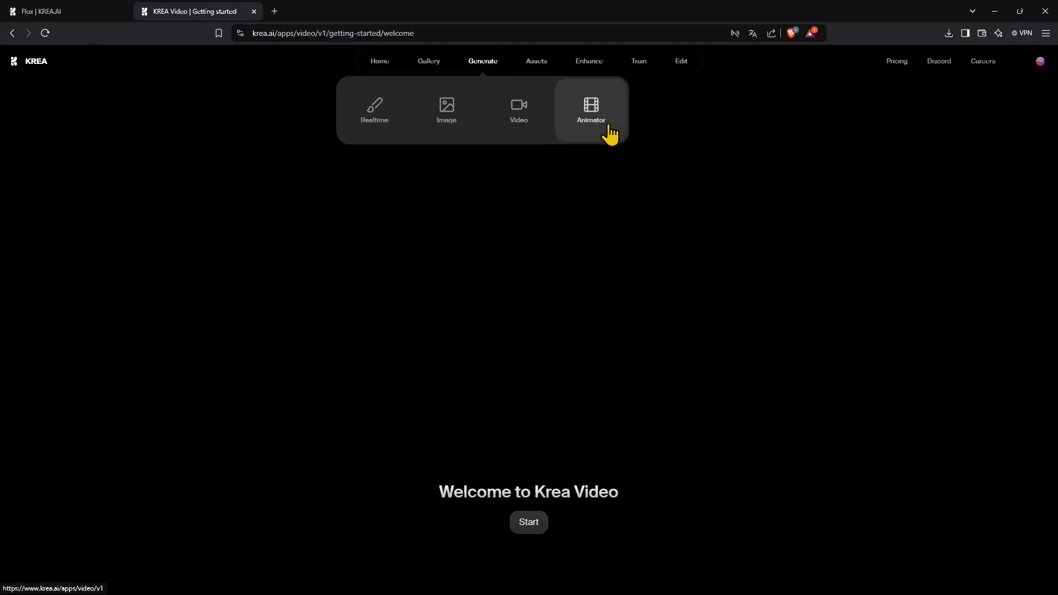
pyautogui.click(526, 524)
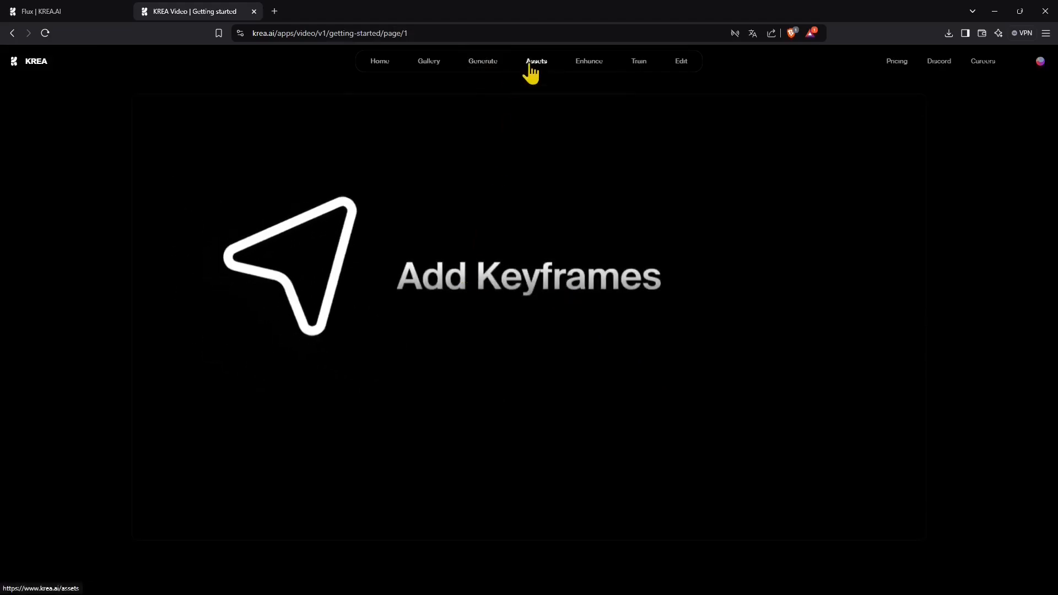
pyautogui.moveTo(491, 67)
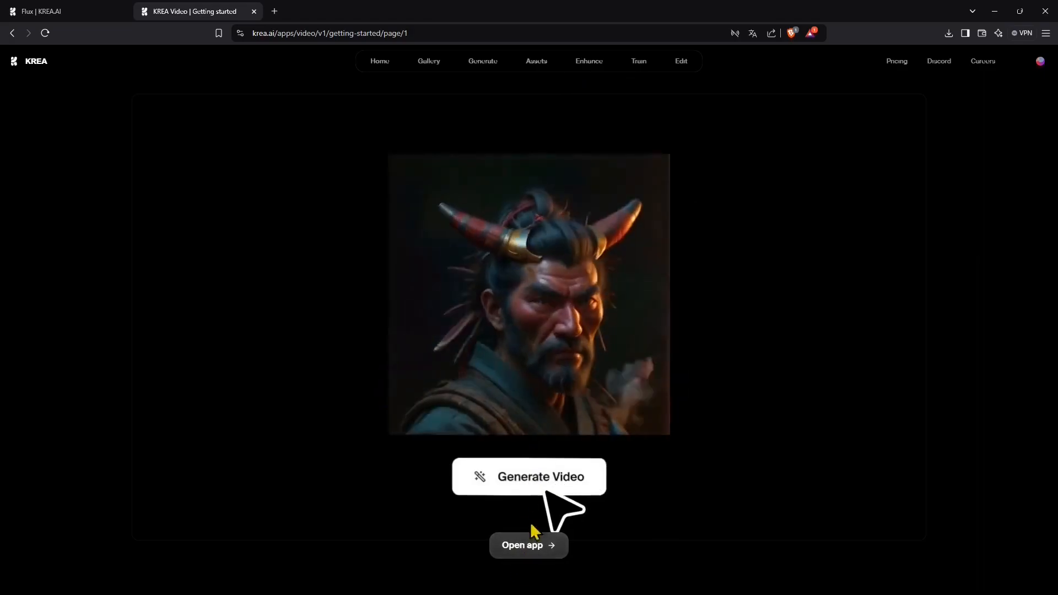
pyautogui.click(526, 550)
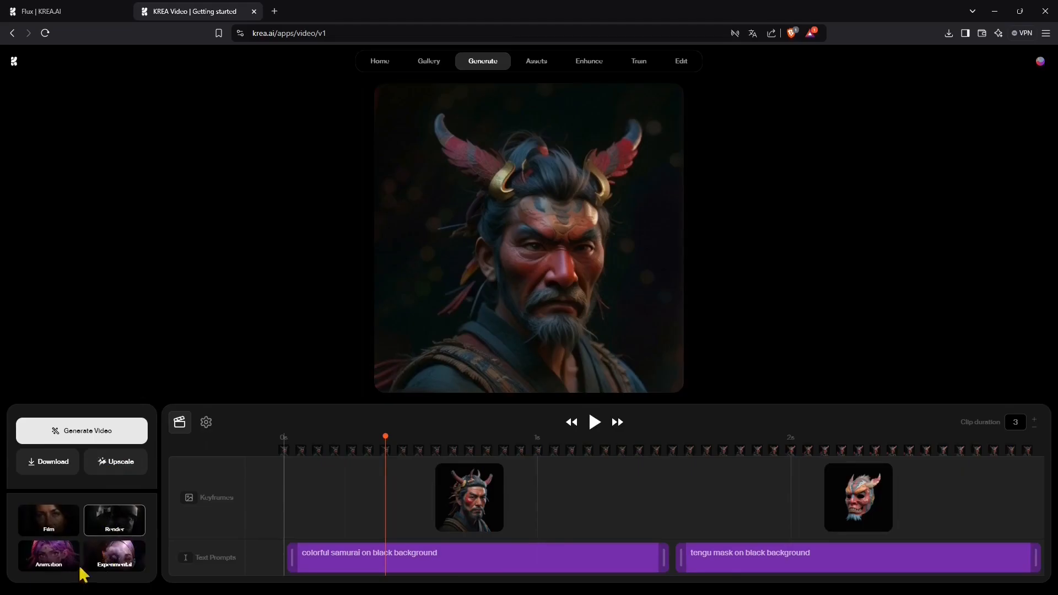
# Replace the first keyframe's samurai image with a generated flower field under a blue sky, trying random prompts
pyautogui.click(479, 522)
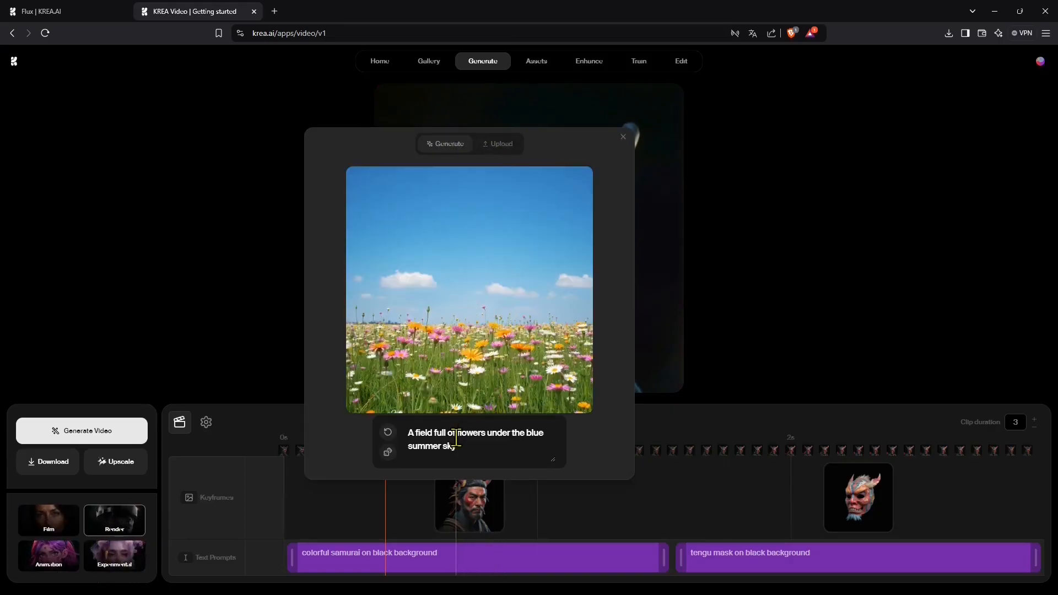
pyautogui.click(388, 454)
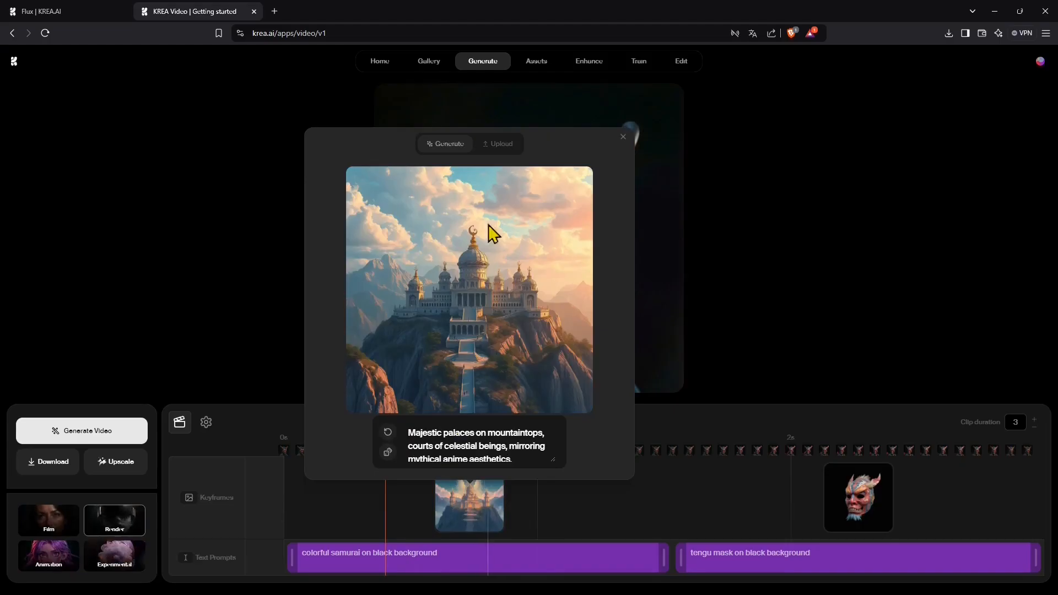
pyautogui.click(501, 144)
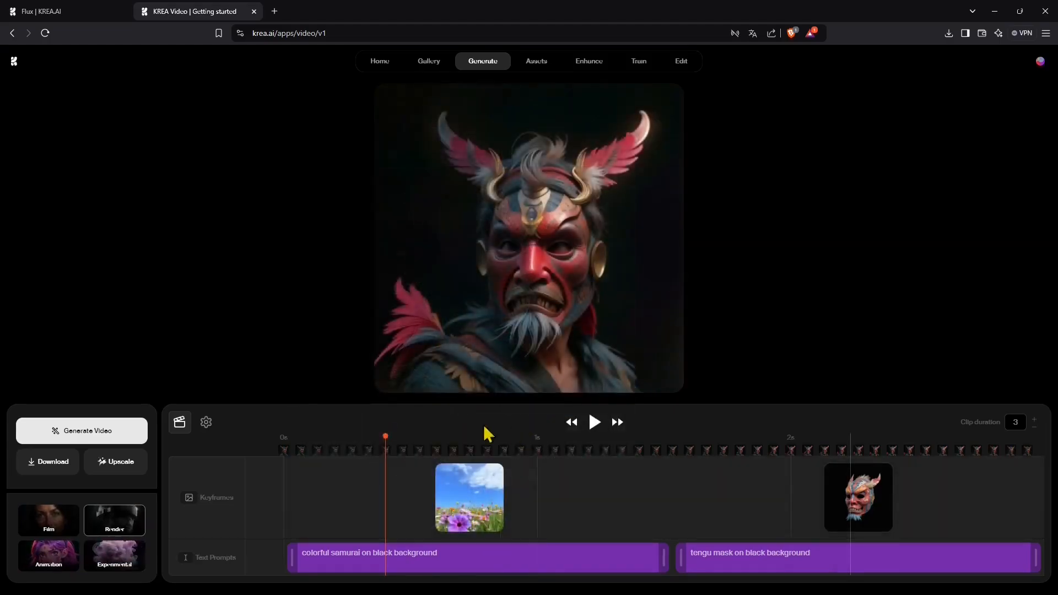
# Set the video's aspect ratio to 16:9 and its motion intensity to 41%, and return to the timeline
pyautogui.click(205, 423)
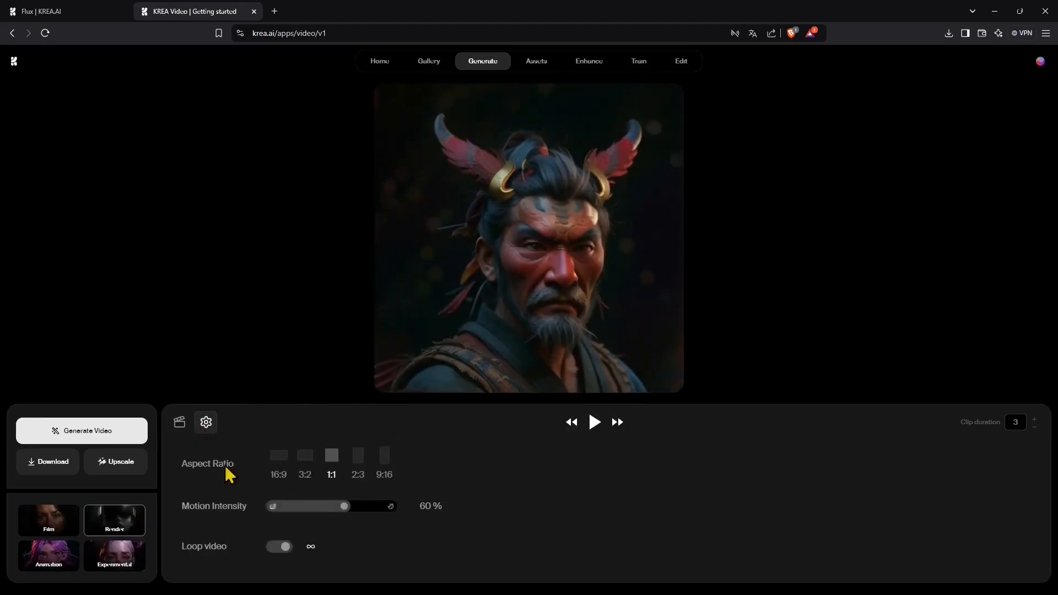
pyautogui.click(281, 466)
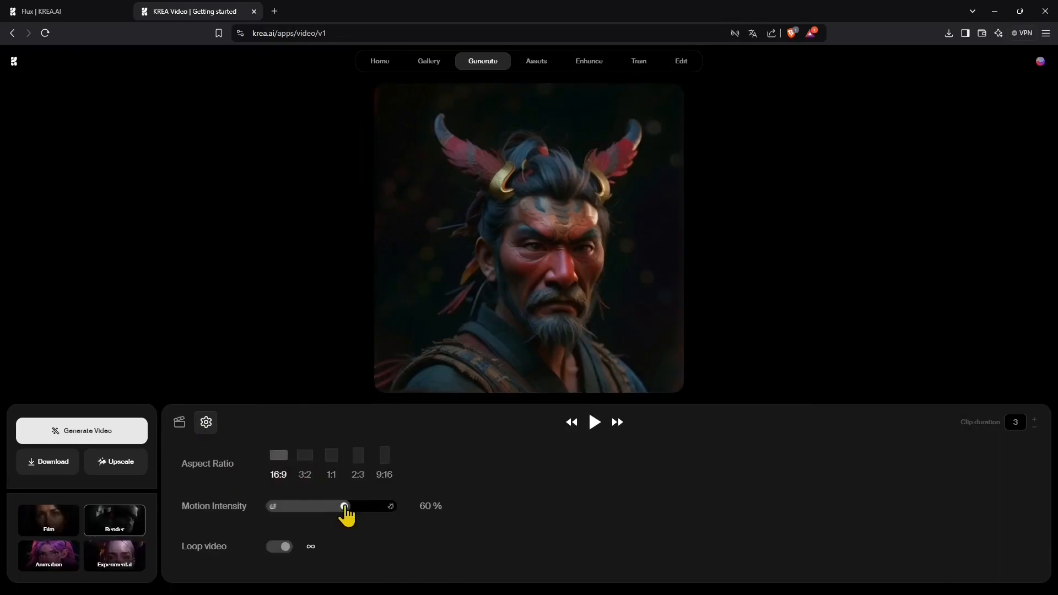
pyautogui.moveTo(345, 507); pyautogui.dragTo(321, 508)
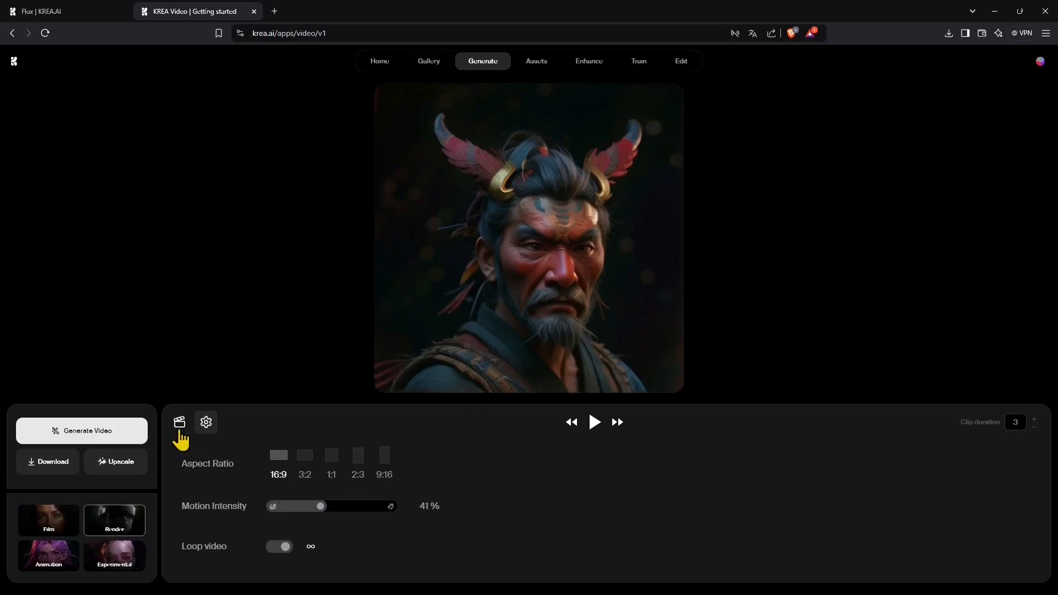
pyautogui.click(179, 431)
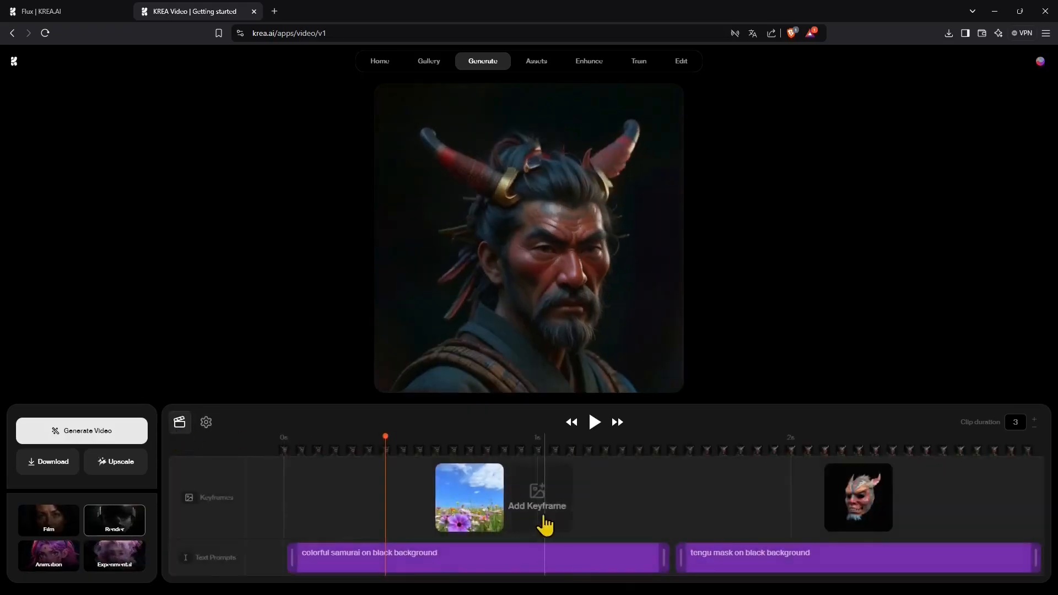
# Generate the animated video from the flower field and tengu mask keyframes and watch its playback
pyautogui.click(436, 443)
pyautogui.click(503, 447)
pyautogui.click(123, 439)
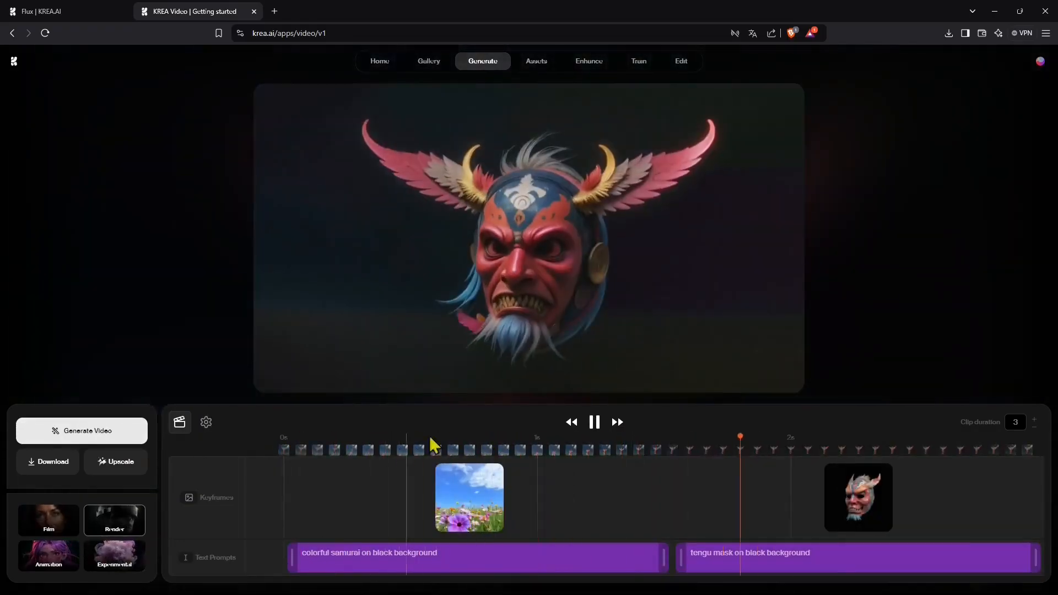
pyautogui.moveTo(479, 480)
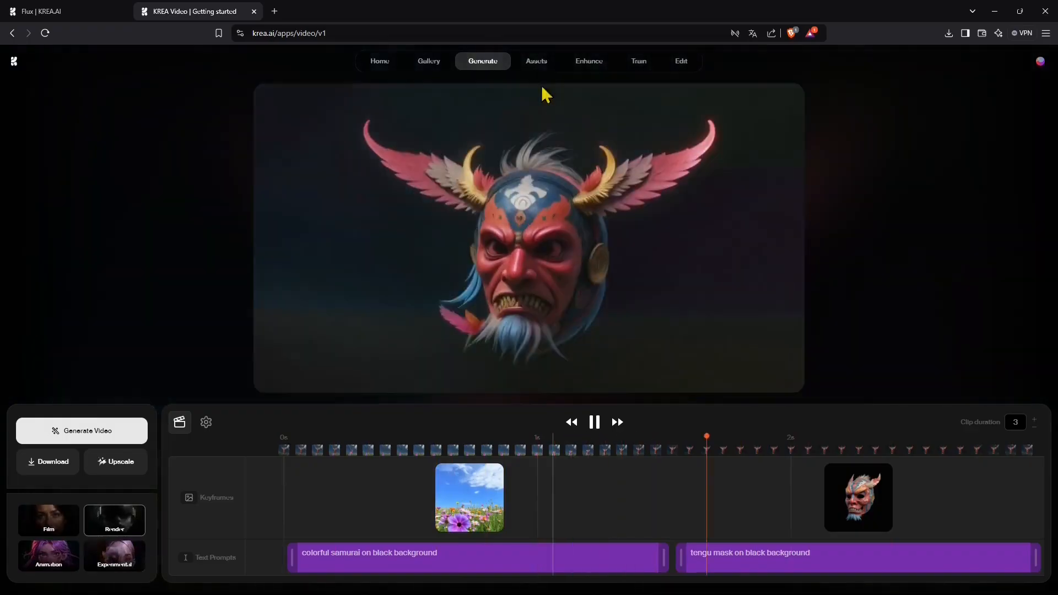
# Open the last Santa image in the assets, the one with the raised glowing hand, and send it to upscaling
pyautogui.click(537, 60)
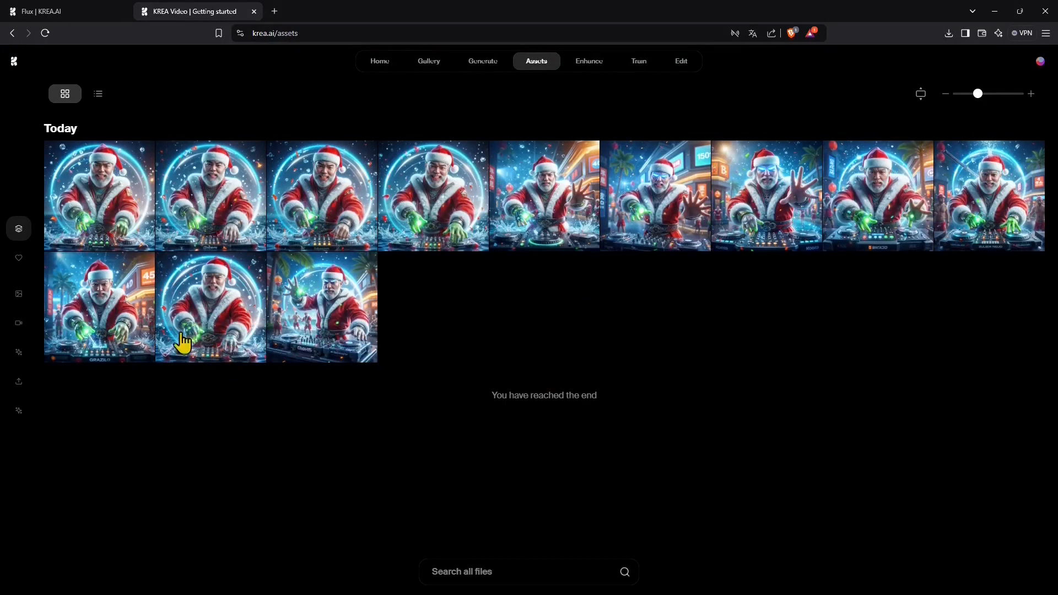
pyautogui.click(323, 314)
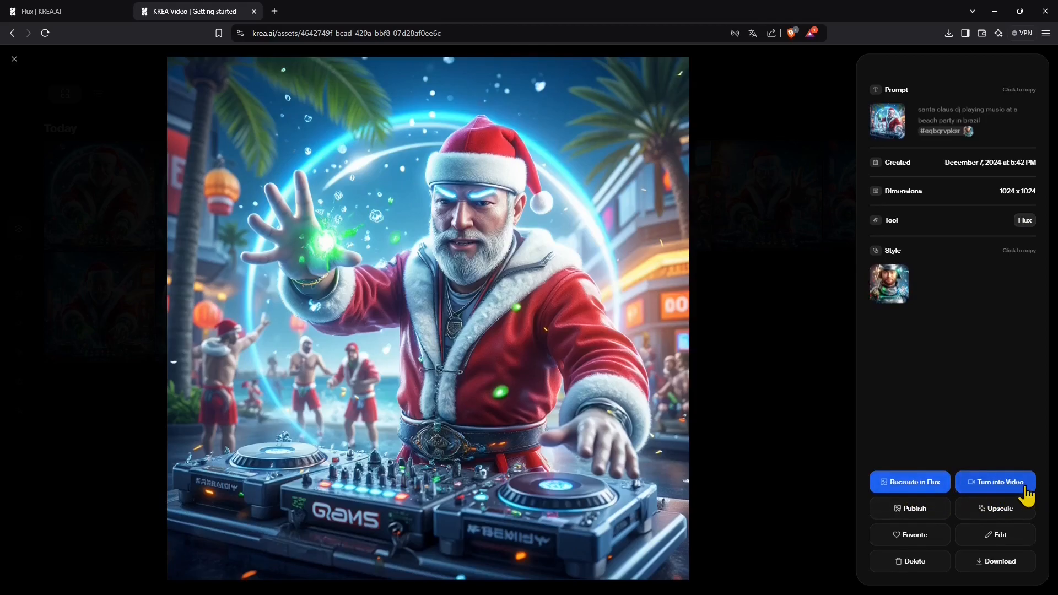
pyautogui.click(983, 510)
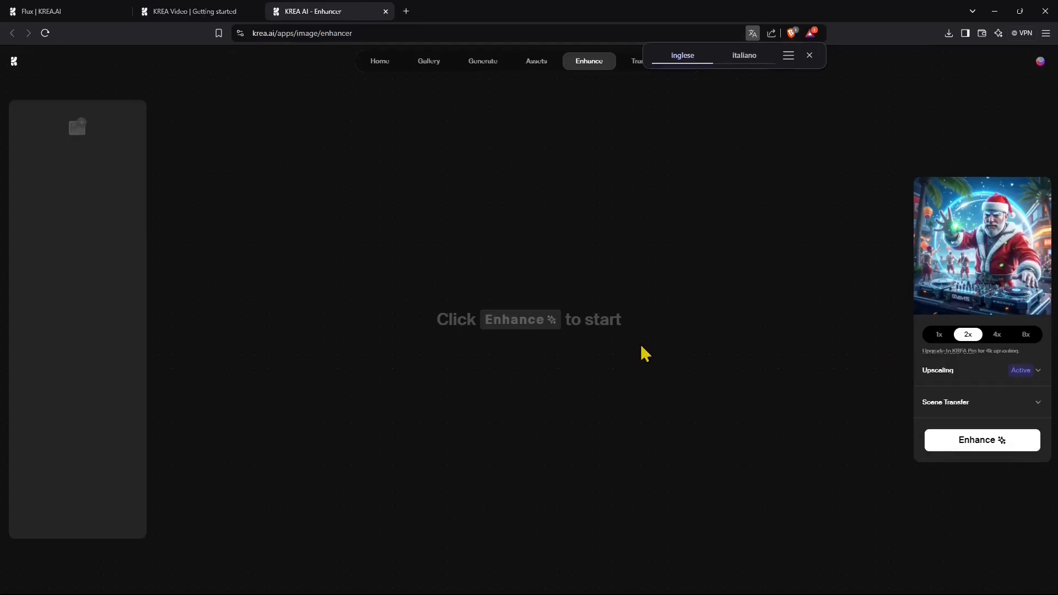
# Try the 4x and 8x upscaling factors and run the enhancement on the Santa image
pyautogui.click(997, 334)
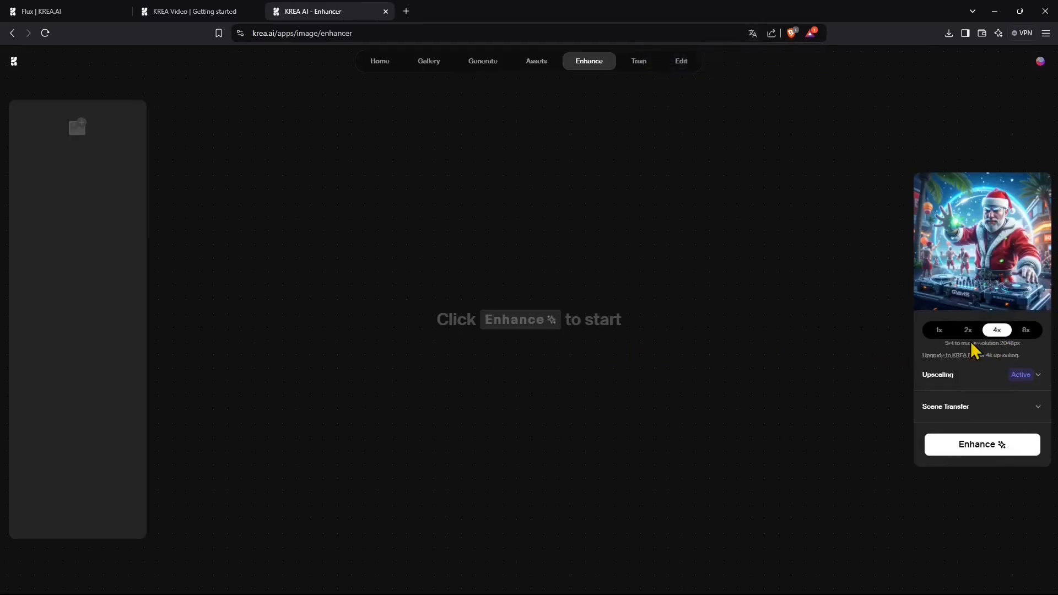
pyautogui.click(1026, 332)
pyautogui.click(997, 331)
pyautogui.click(984, 444)
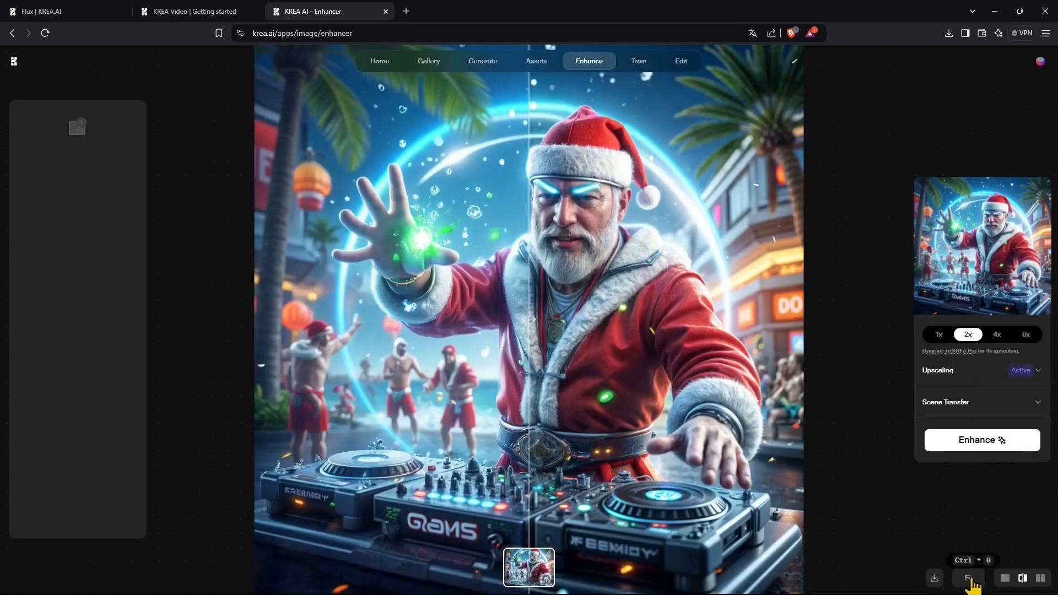
# Compare the original and enhanced Santa in the single, side-by-side and split views, shifting the split divider
pyautogui.click(1005, 580)
pyautogui.click(1040, 579)
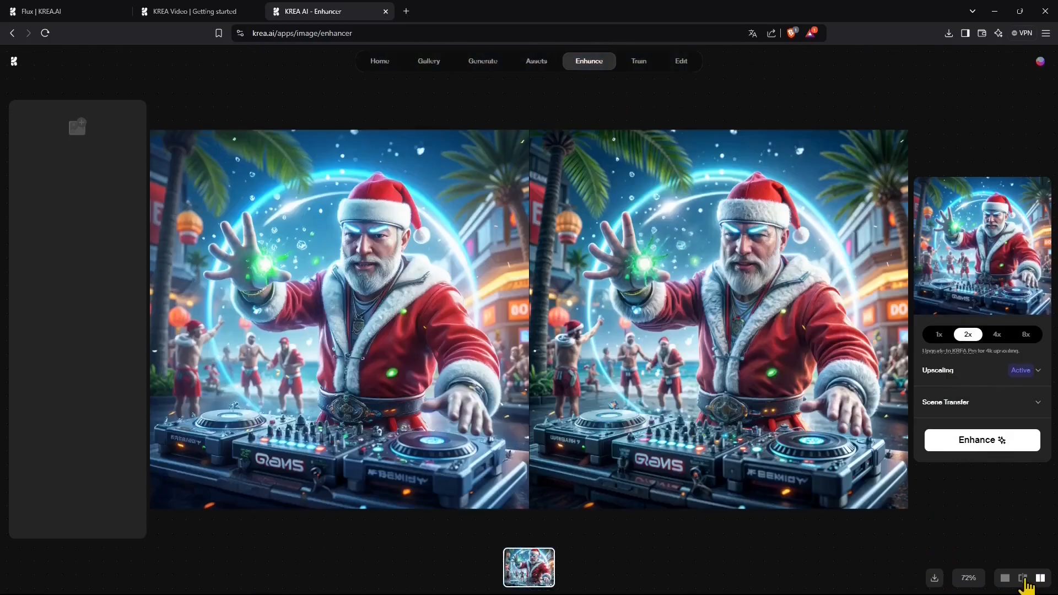
pyautogui.click(1022, 579)
pyautogui.moveTo(526, 252); pyautogui.dragTo(359, 353)
# Upload the downloaded Santa Claus DJ image from the Guide 2024 folder into the Enhancer
pyautogui.click(78, 135)
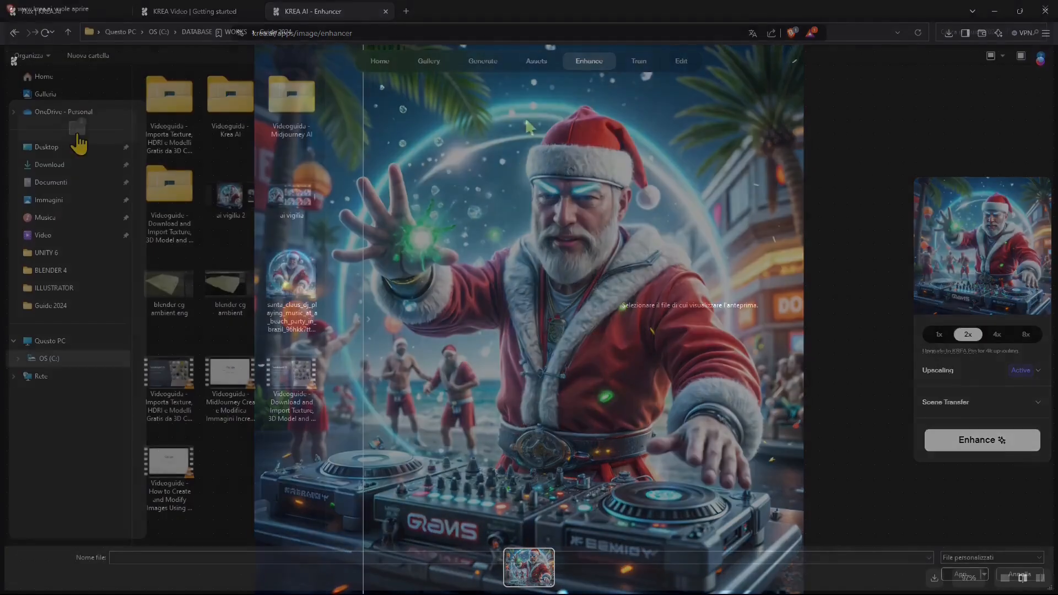
pyautogui.click(217, 188)
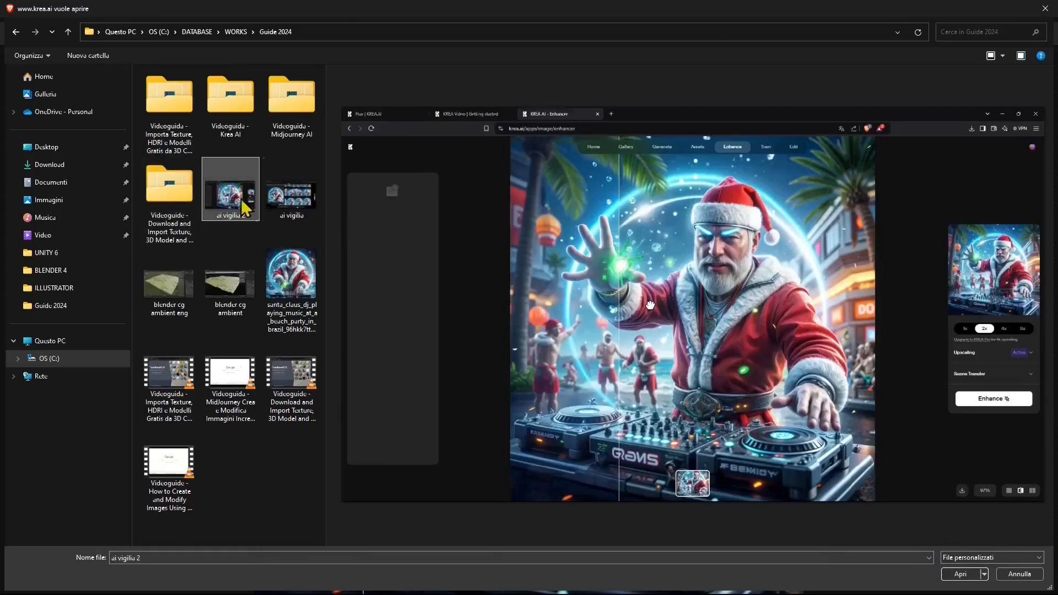
pyautogui.click(303, 283)
pyautogui.click(968, 572)
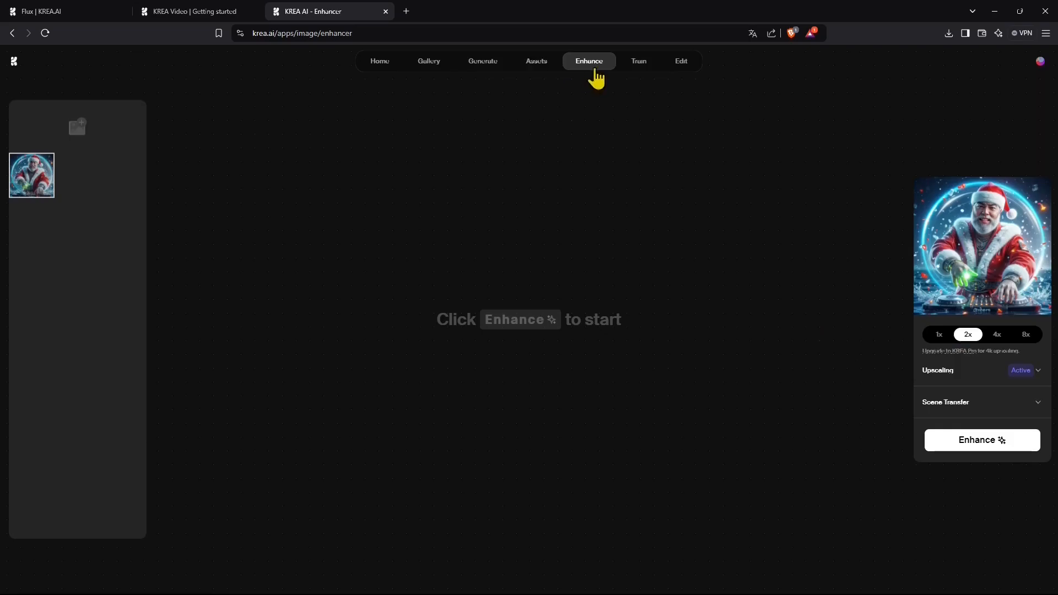
# Look at the Train page for custom styles and the Krea Edit page with its access code field
pyautogui.click(639, 64)
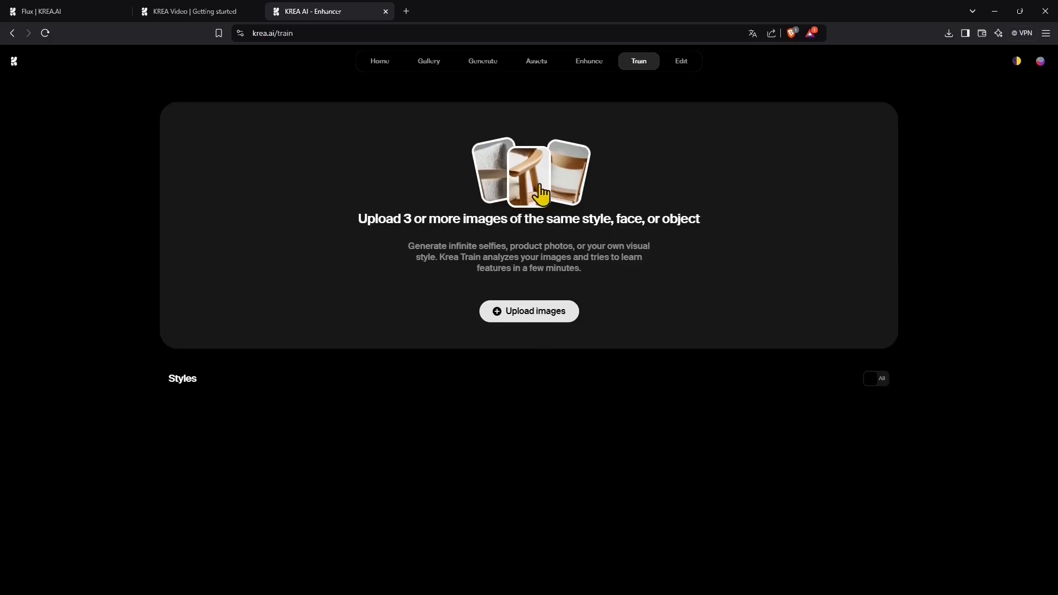
pyautogui.click(681, 61)
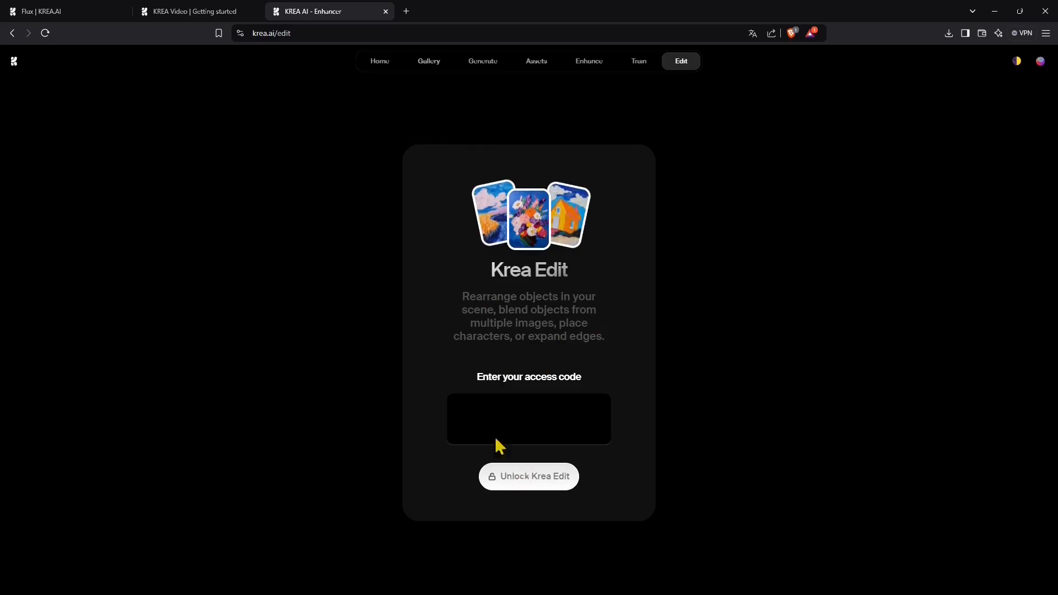
# Return to the home page and look over the gallery options, the main generation tools and the Mini Apps
pyautogui.click(381, 66)
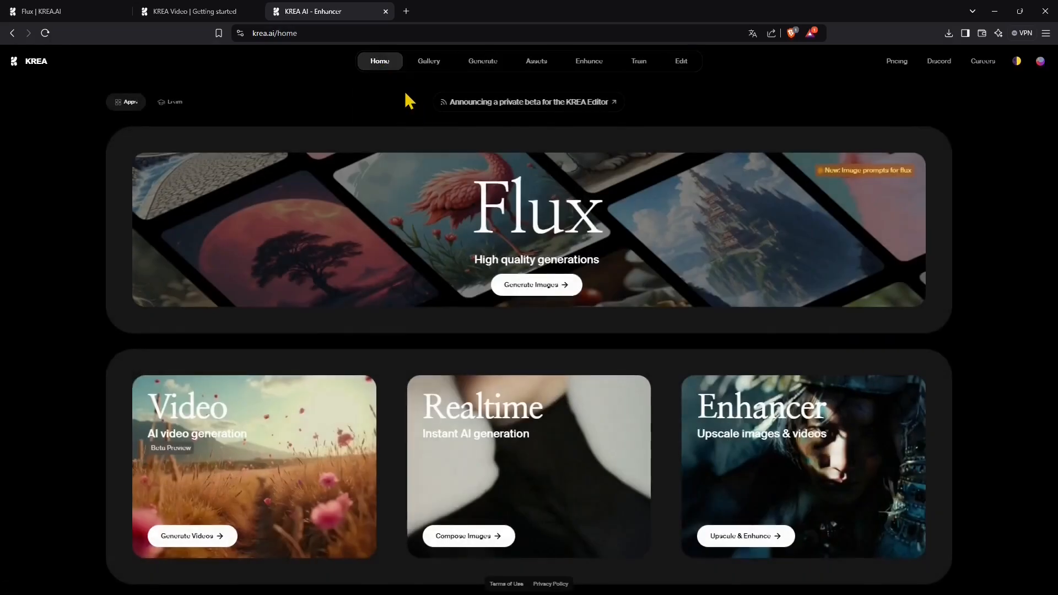
pyautogui.moveTo(435, 72)
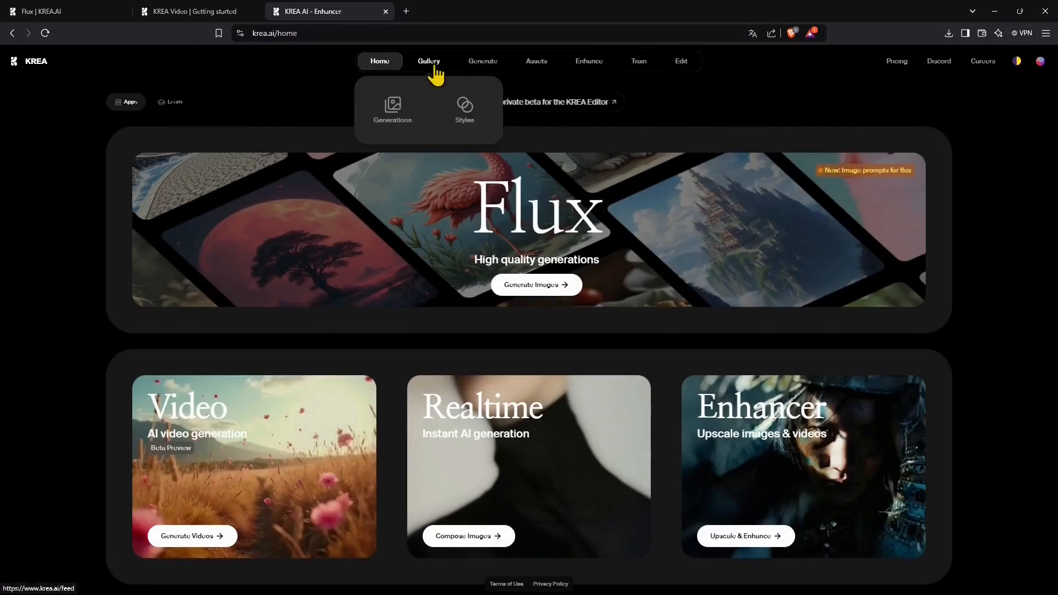
pyautogui.moveTo(468, 66)
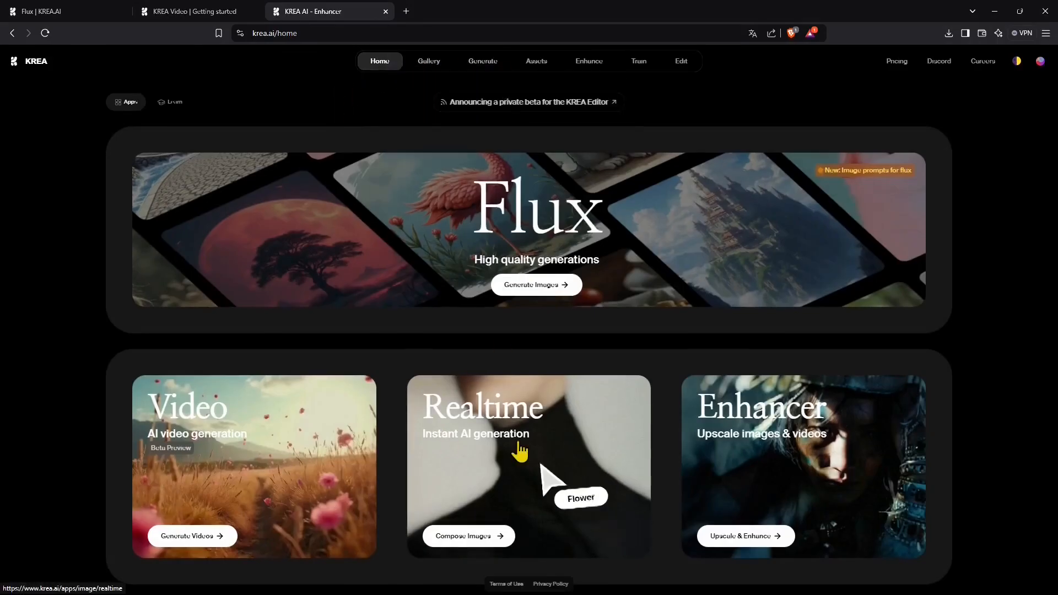
pyautogui.scroll(-3, 520, 448)
pyautogui.scroll(3, 331, 402)
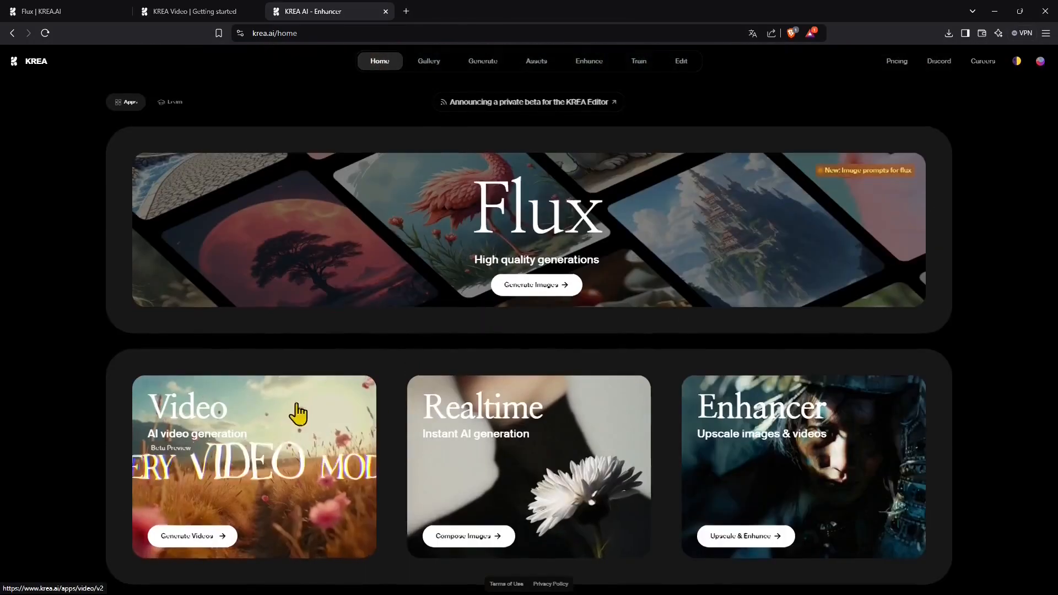
pyautogui.scroll(-3, 298, 413)
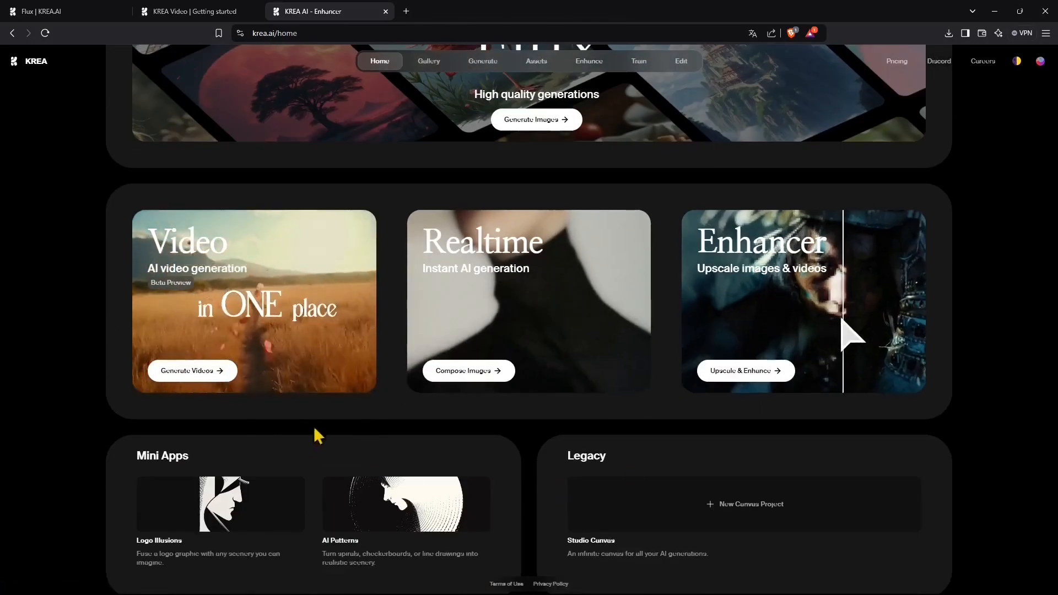
# Look over the Generate options and open the Realtime image generator from the home page
pyautogui.scroll(3, 364, 309)
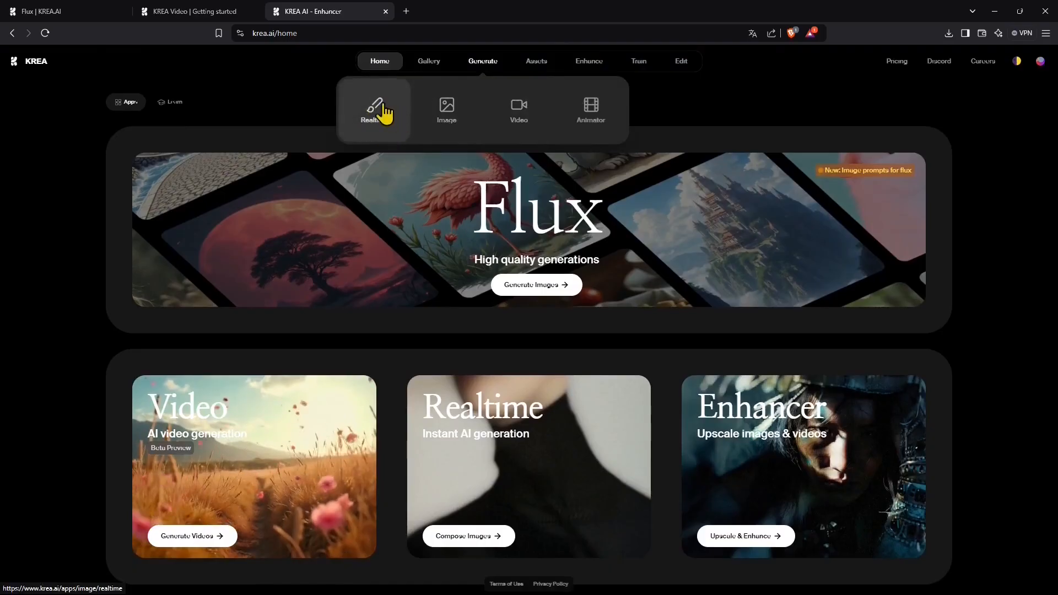
pyautogui.scroll(-2, 465, 286)
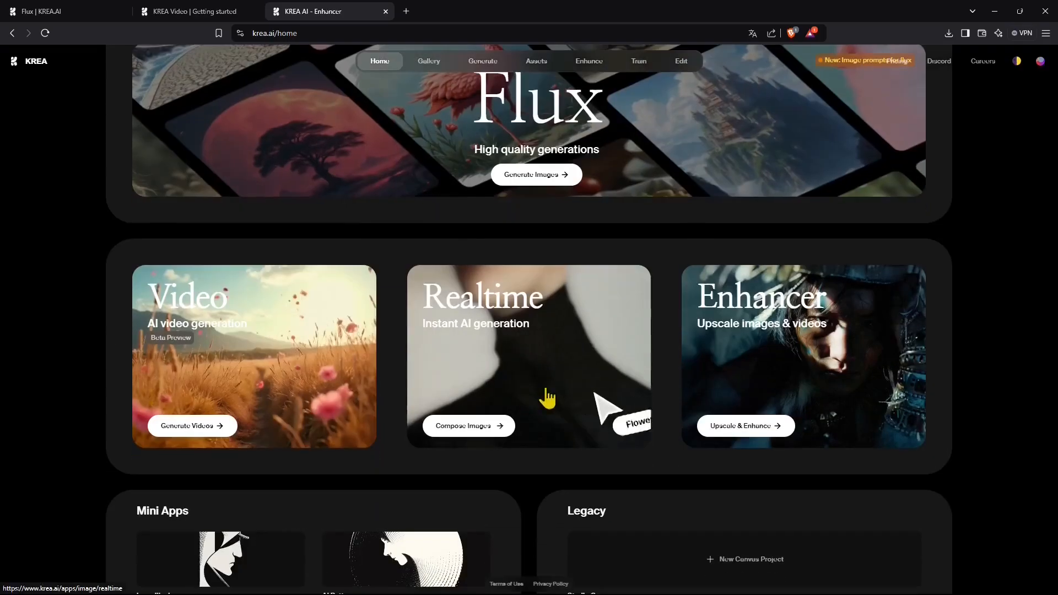
pyautogui.click(511, 374)
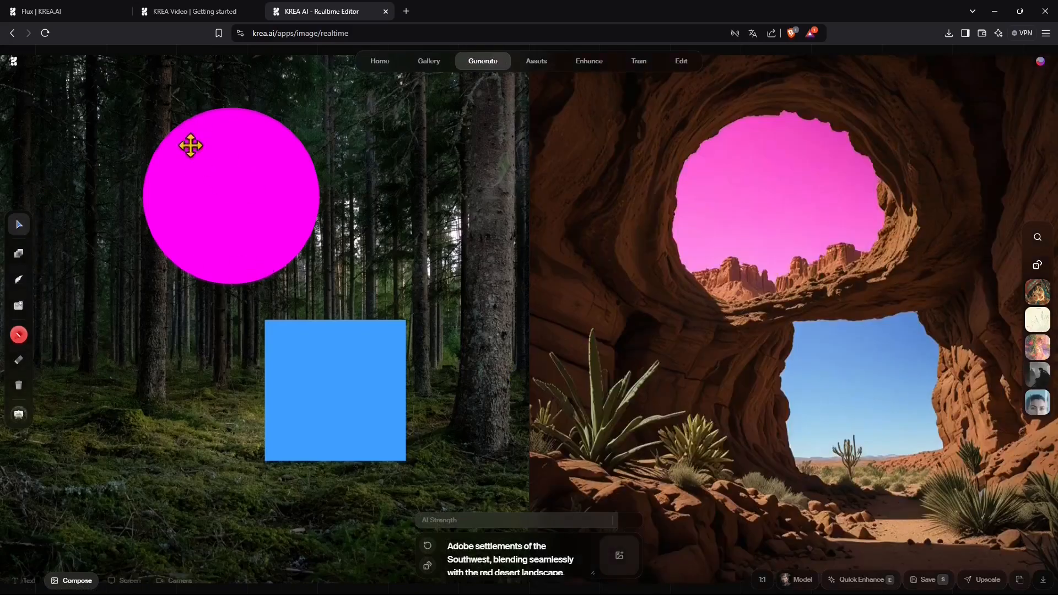
# Reposition the blue square and magenta circle on the Realtime canvas so they sit side by side
pyautogui.moveTo(279, 335); pyautogui.dragTo(334, 258)
pyautogui.moveTo(246, 241); pyautogui.dragTo(191, 277)
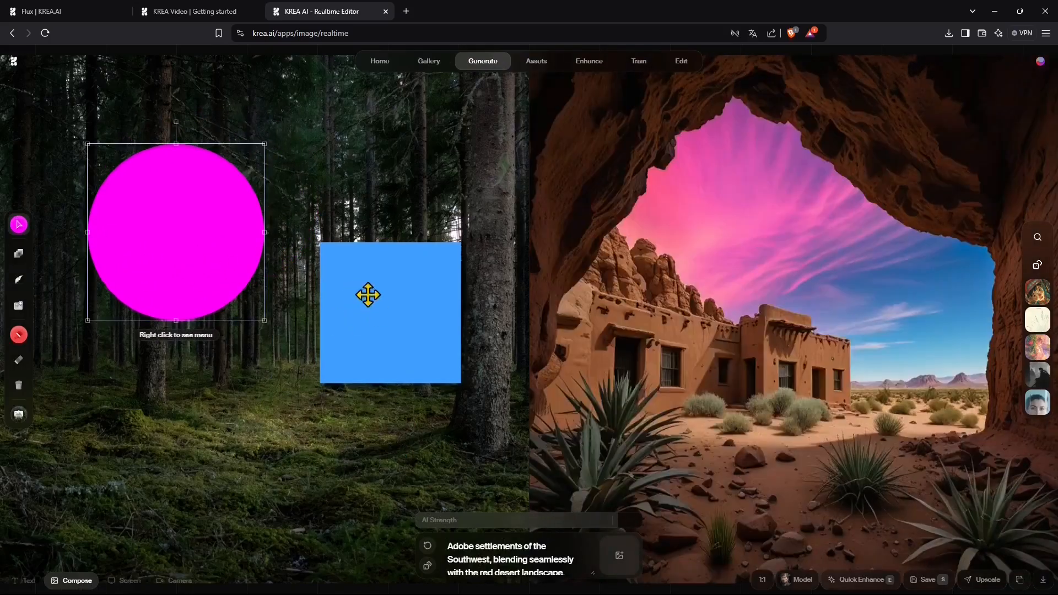
pyautogui.moveTo(198, 229); pyautogui.dragTo(236, 294)
pyautogui.moveTo(373, 313); pyautogui.dragTo(357, 267)
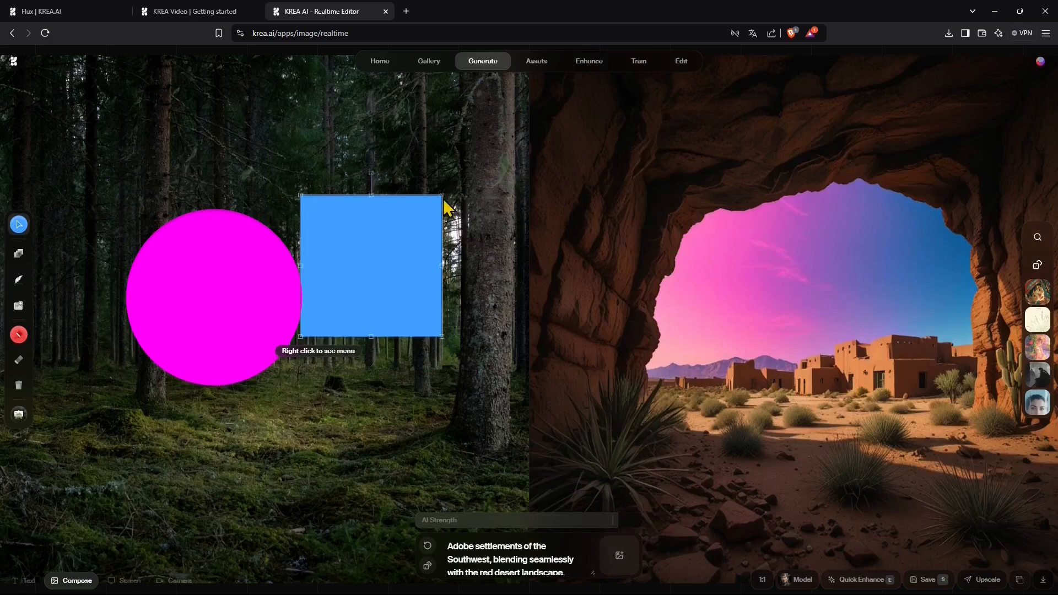
# Shrink the blue square, enlarge the magenta circle, and place the square on top of the circle like an ornament cap
pyautogui.moveTo(443, 196); pyautogui.dragTo(318, 240)
pyautogui.click(259, 302)
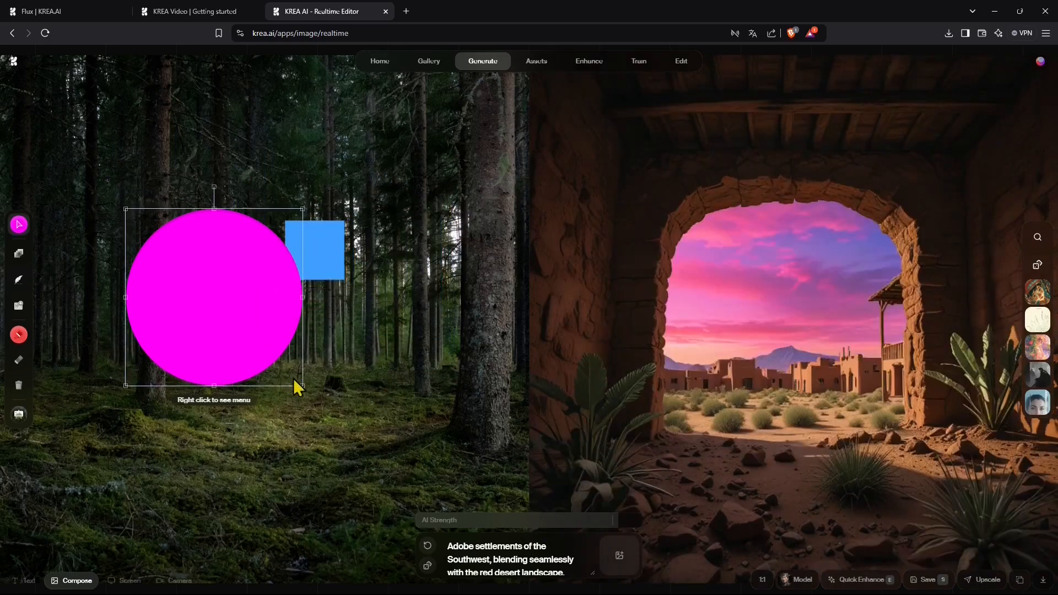
pyautogui.moveTo(302, 387); pyautogui.dragTo(405, 497)
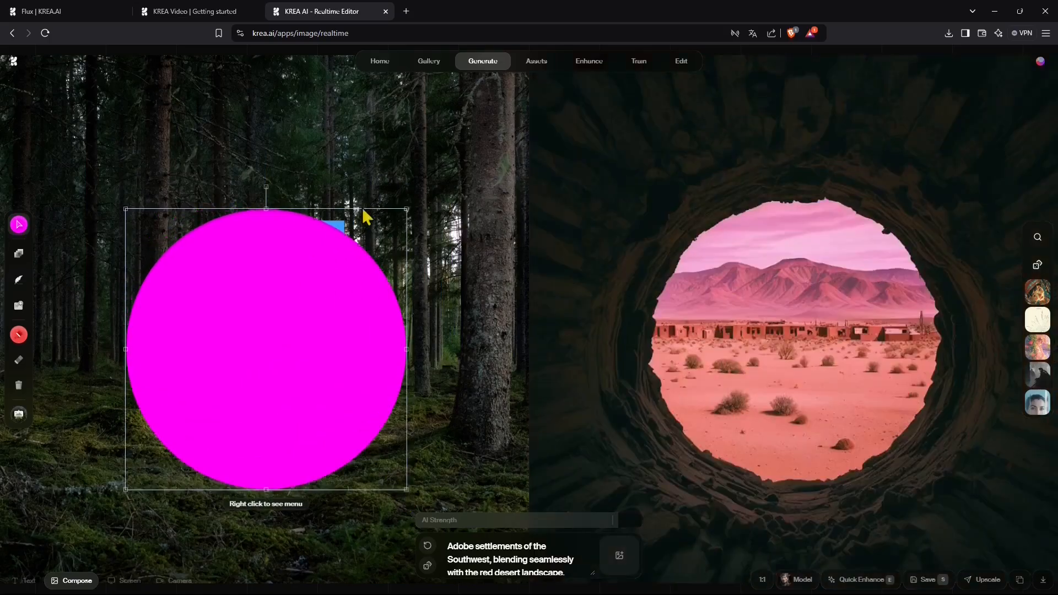
pyautogui.moveTo(340, 227); pyautogui.dragTo(289, 169)
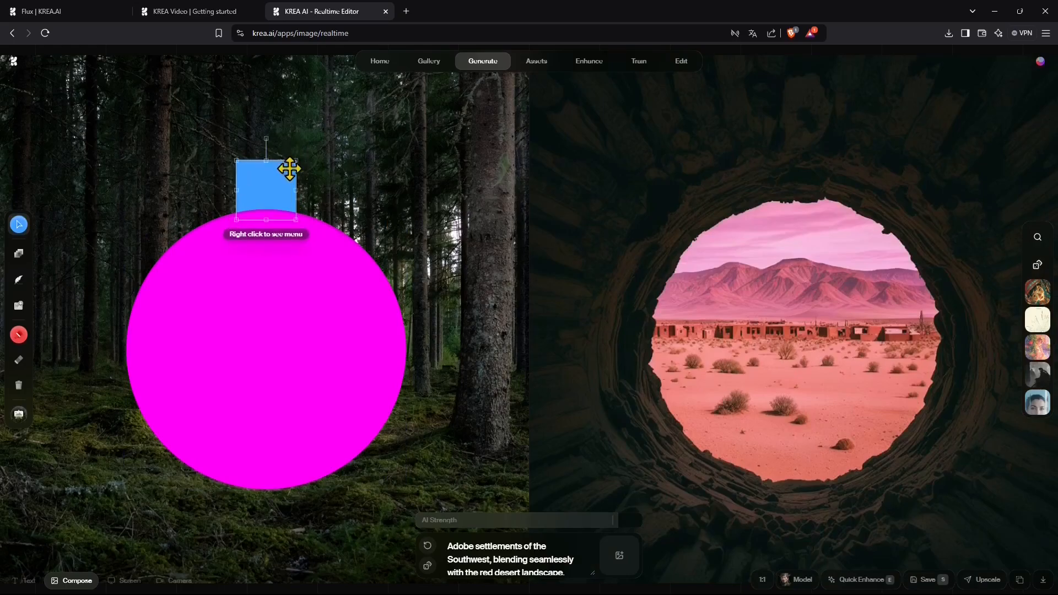
# Draw a cyan triangle on the canvas, widen it, and place it above the blue square
pyautogui.click(21, 258)
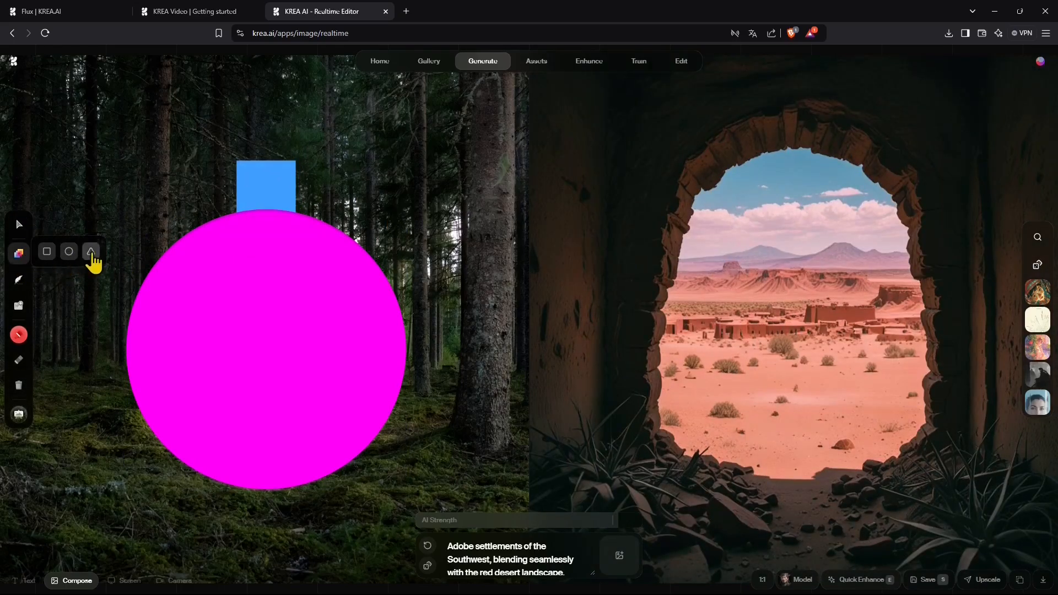
pyautogui.click(89, 258)
pyautogui.moveTo(157, 176)
pyautogui.mouseDown()
pyautogui.moveTo(82, 306)
pyautogui.moveTo(46, 309)
pyautogui.mouseUp()
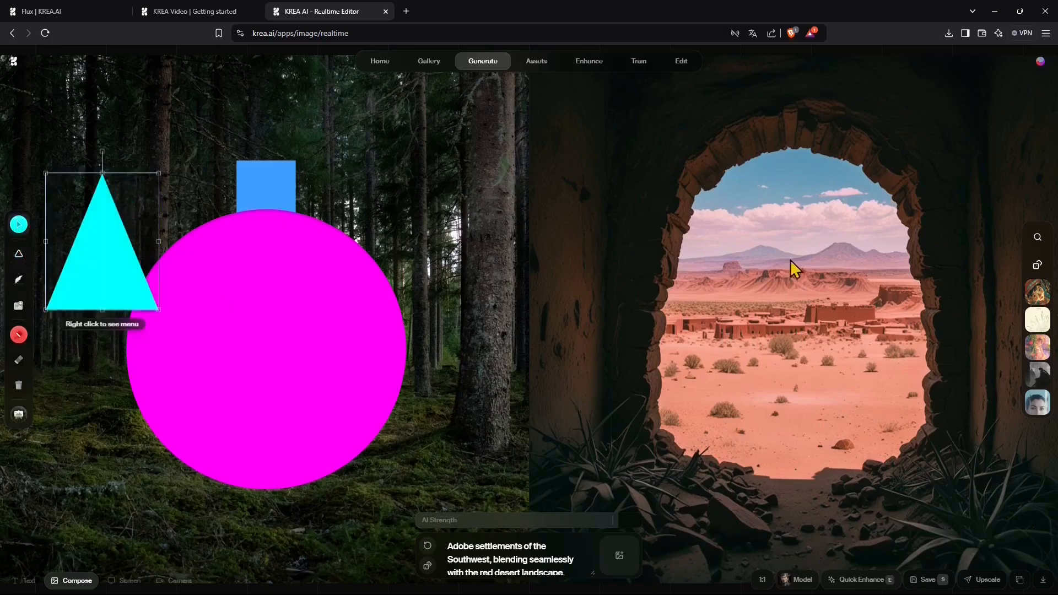
pyautogui.moveTo(106, 263); pyautogui.dragTo(116, 301)
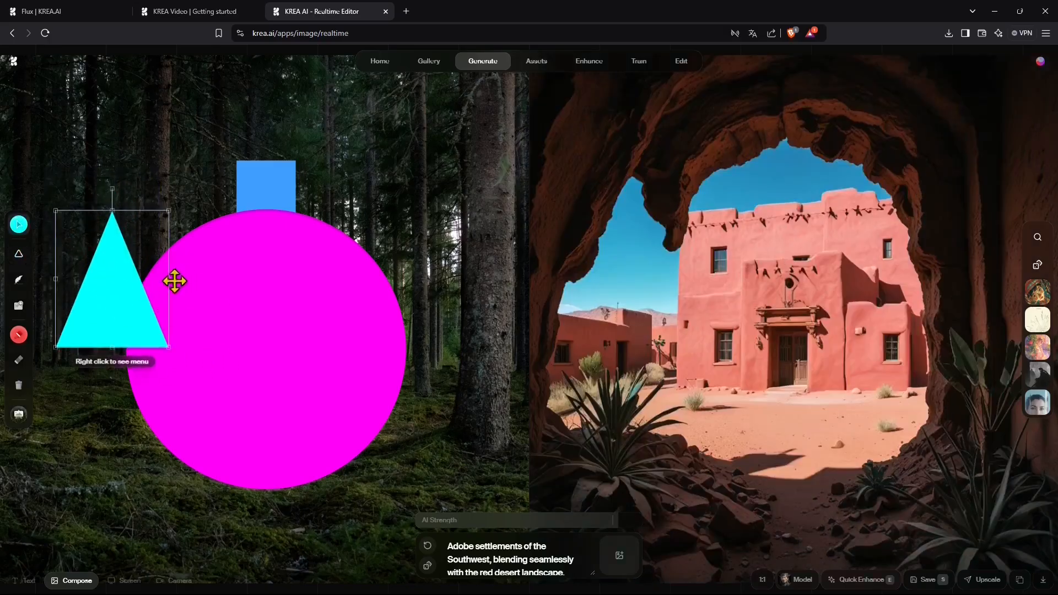
pyautogui.moveTo(167, 278); pyautogui.dragTo(323, 278)
pyautogui.moveTo(220, 316)
pyautogui.mouseDown()
pyautogui.moveTo(305, 136)
pyautogui.moveTo(286, 136)
pyautogui.mouseUp()
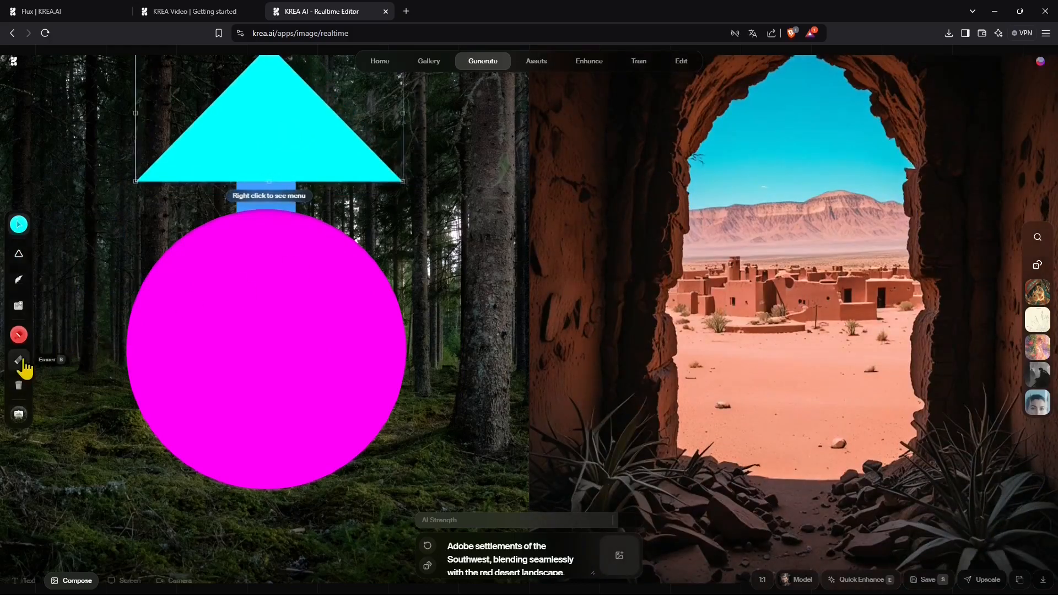
# View the eraser size setting and add a translucent dark square over the shapes
pyautogui.click(18, 368)
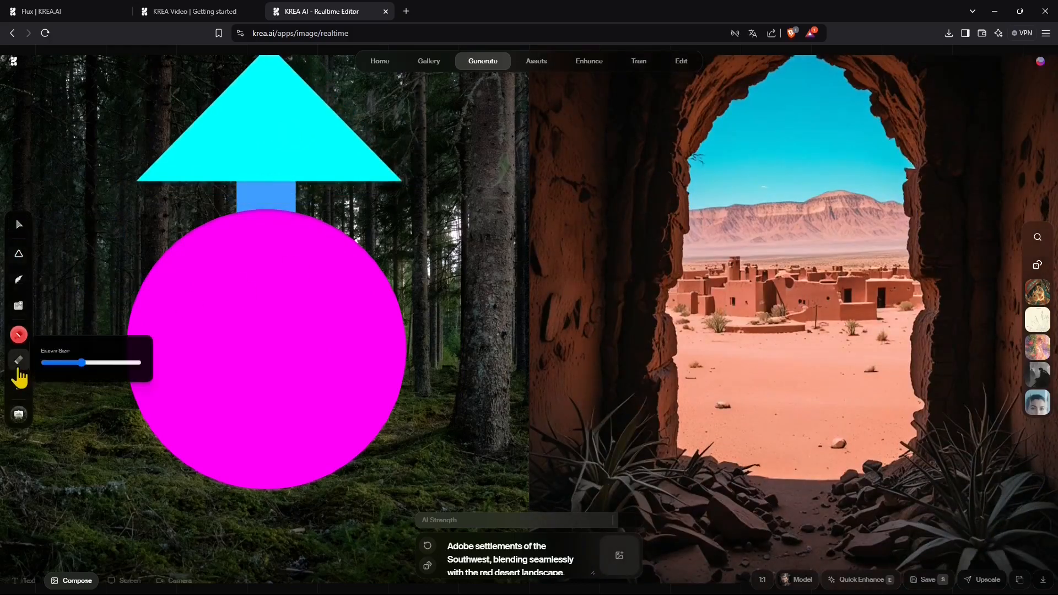
pyautogui.click(20, 280)
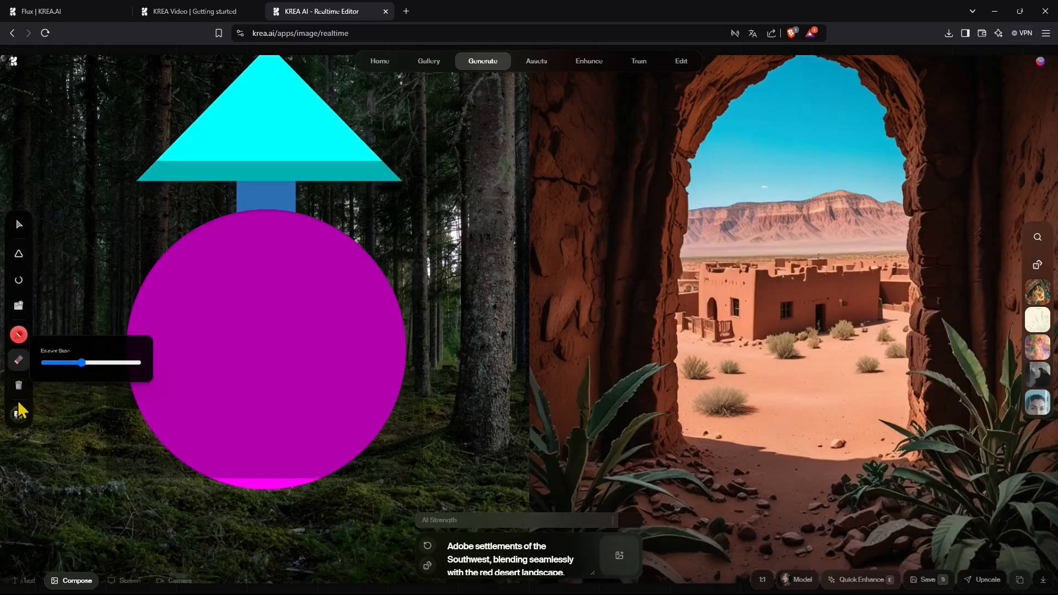
# Change the canvas background from the forest photo to a solid muted blue-violet color
pyautogui.click(19, 423)
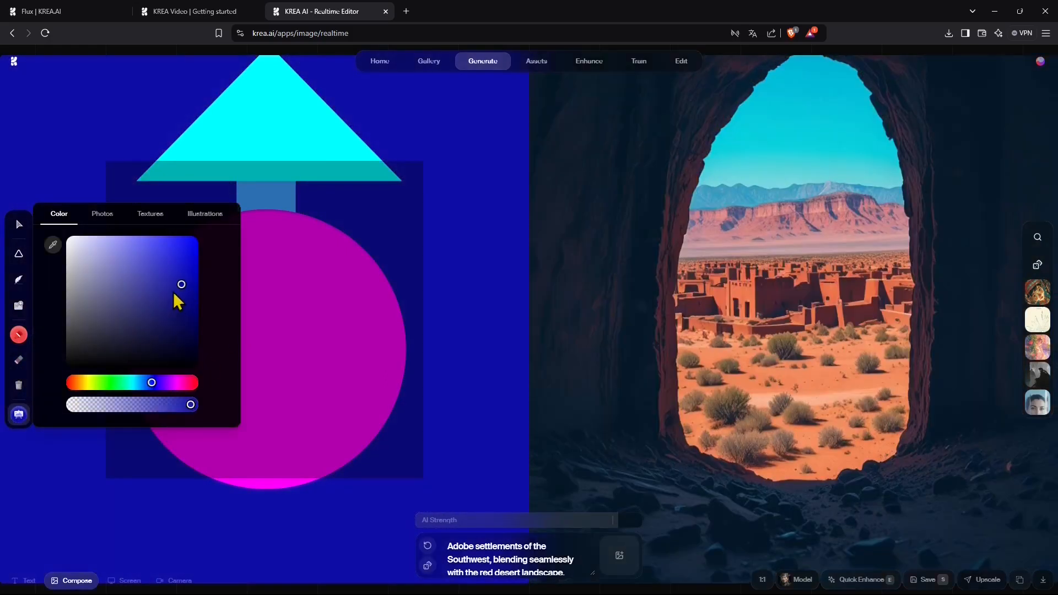
pyautogui.moveTo(174, 293); pyautogui.dragTo(134, 275)
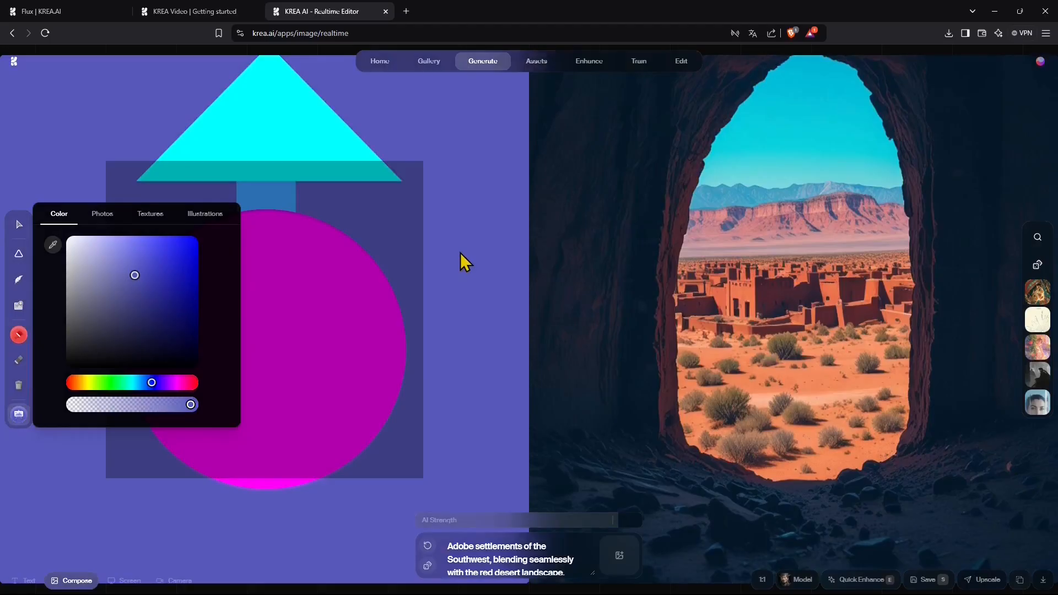
pyautogui.press('Escape')
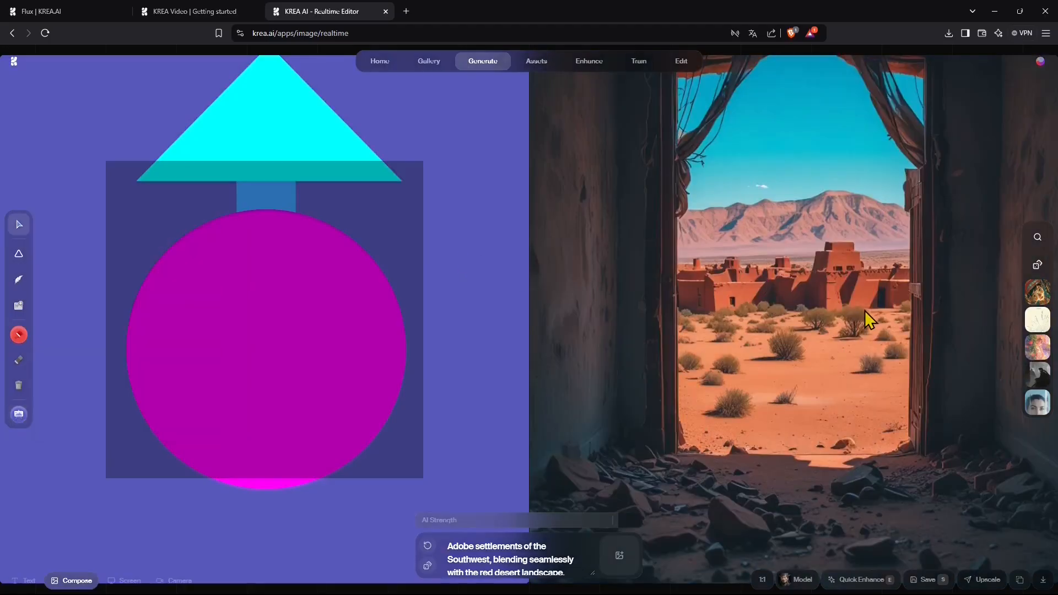
# Apply the first preset style to the image and swap it for a random style three times
pyautogui.click(1037, 291)
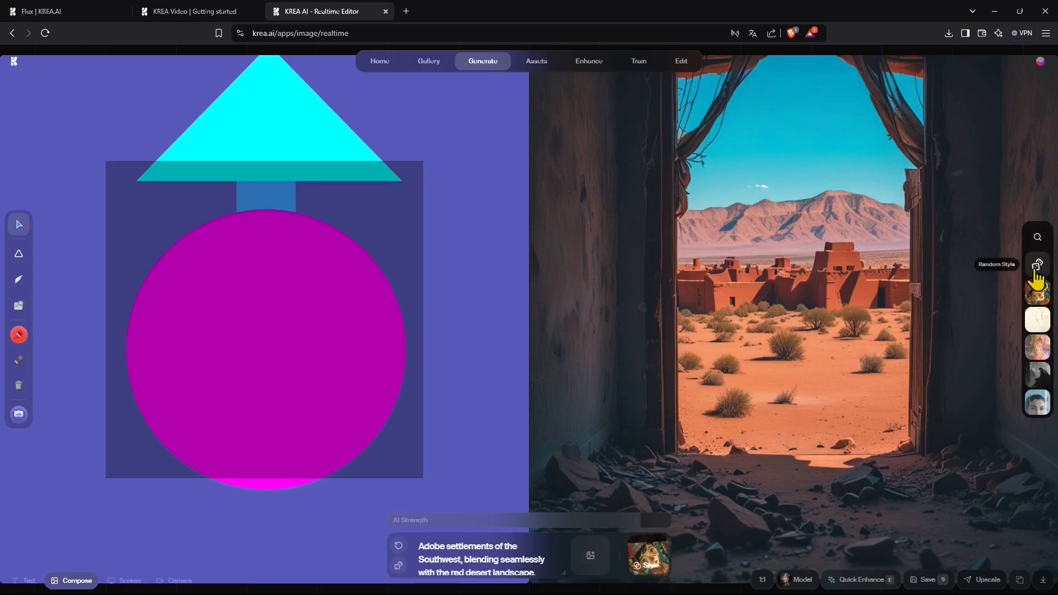
pyautogui.click(1035, 269)
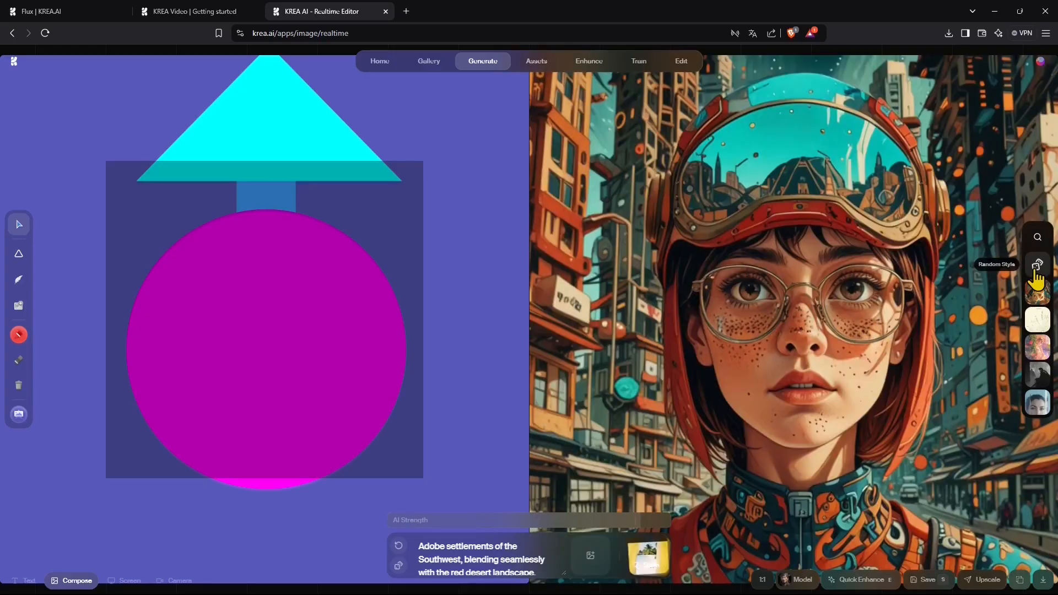
pyautogui.click(1035, 270)
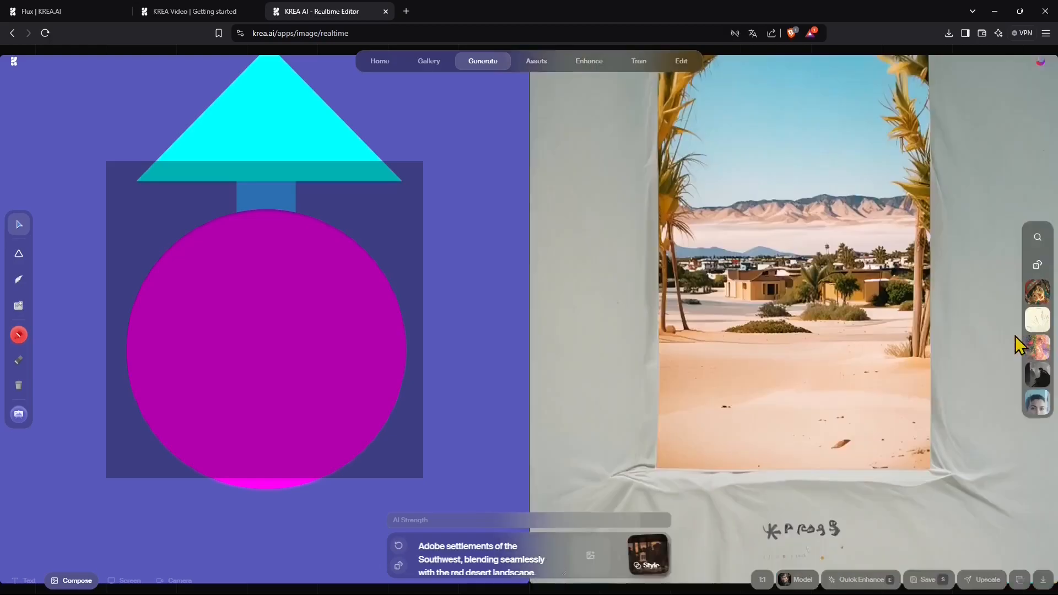
pyautogui.click(1035, 270)
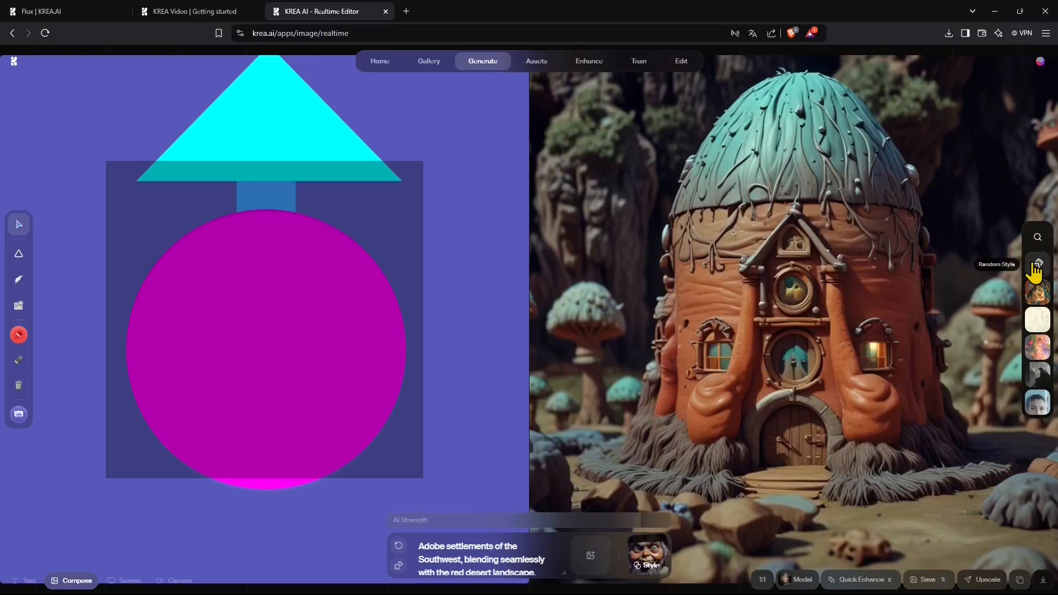
# Rearrange the canvas: shrink the dark square at the upper right, move the circle left, and overlap the triangle and blue square
pyautogui.moveTo(314, 137); pyautogui.dragTo(319, 464)
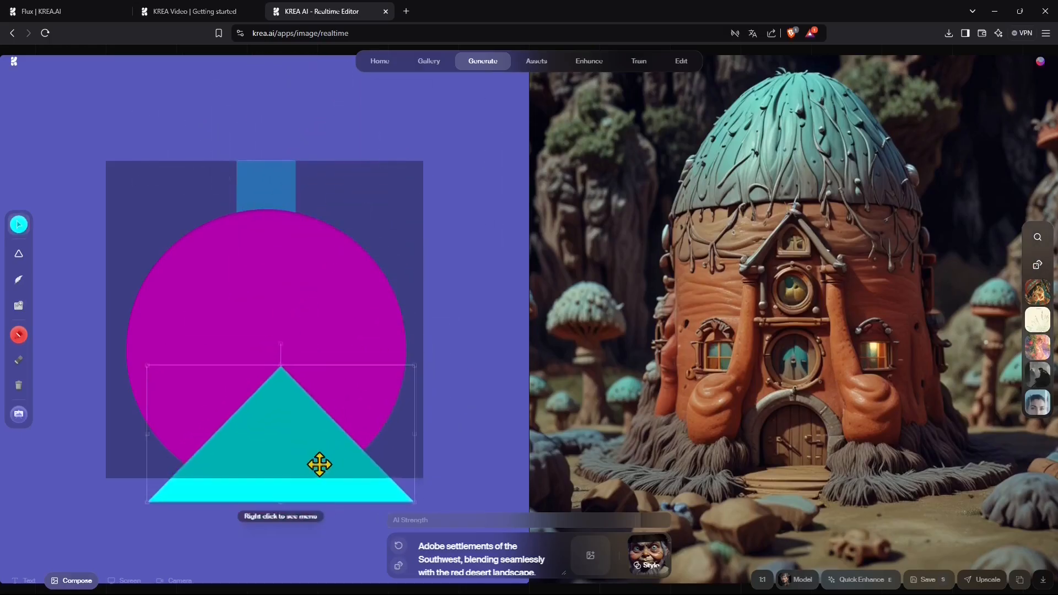
pyautogui.moveTo(309, 329); pyautogui.dragTo(410, 272)
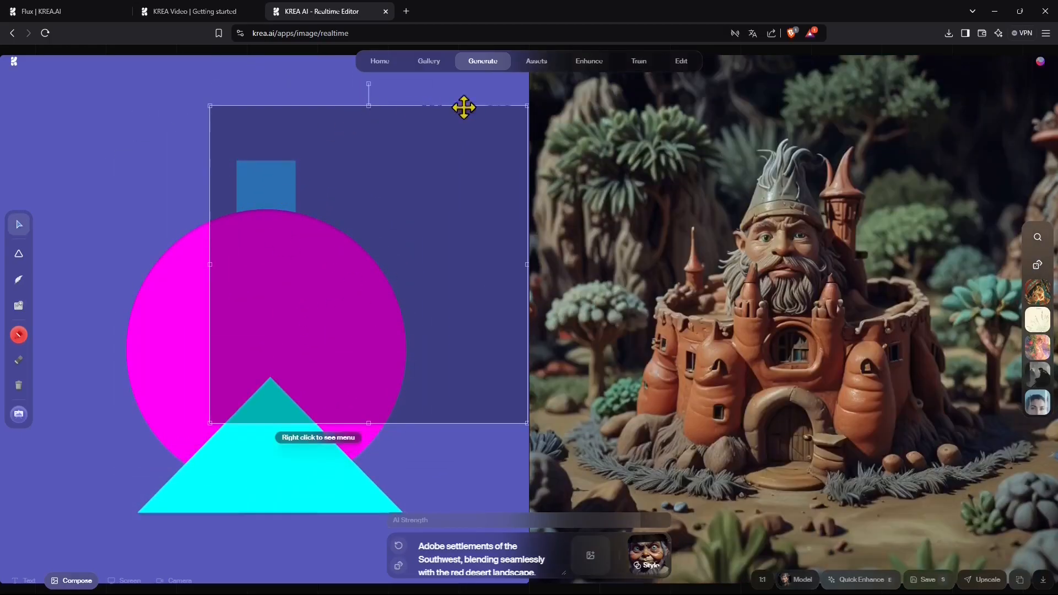
pyautogui.moveTo(527, 106); pyautogui.dragTo(381, 187)
pyautogui.moveTo(359, 296); pyautogui.dragTo(464, 200)
pyautogui.moveTo(261, 298); pyautogui.dragTo(122, 301)
pyautogui.moveTo(243, 429); pyautogui.dragTo(309, 323)
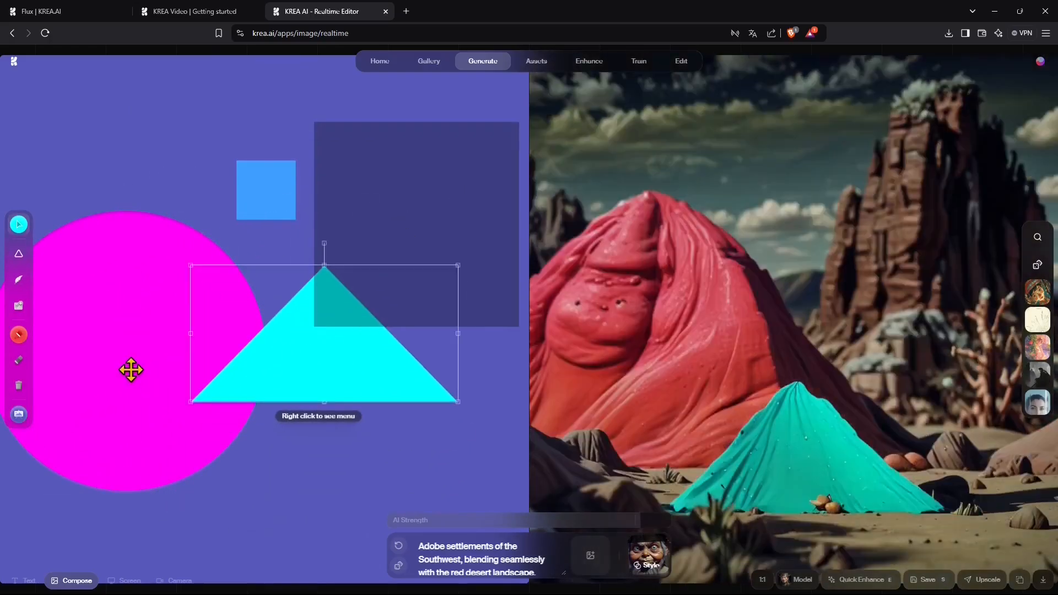
pyautogui.moveTo(243, 215); pyautogui.dragTo(427, 347)
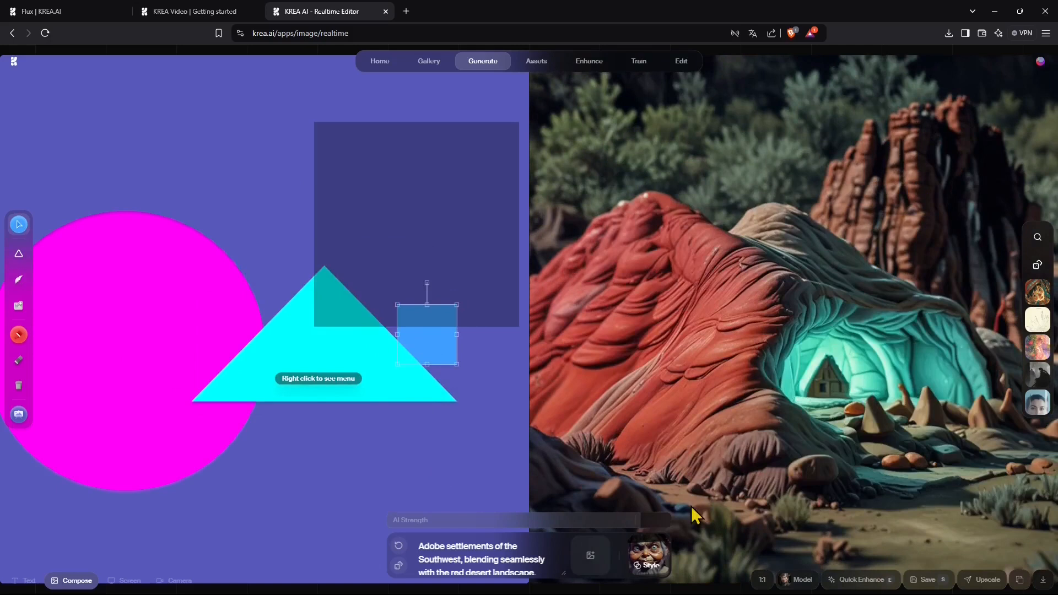
# Read through the existing prompt and raise the AI Strength to 76
pyautogui.scroll(-1, 484, 548)
pyautogui.click(469, 552)
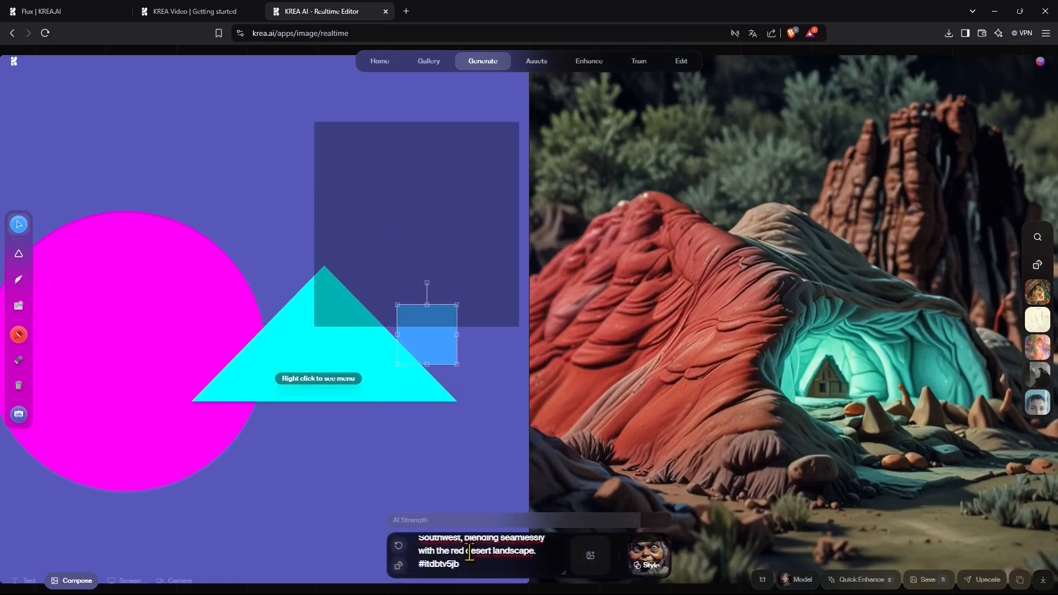
pyautogui.scroll(2, 466, 559)
pyautogui.moveTo(459, 521)
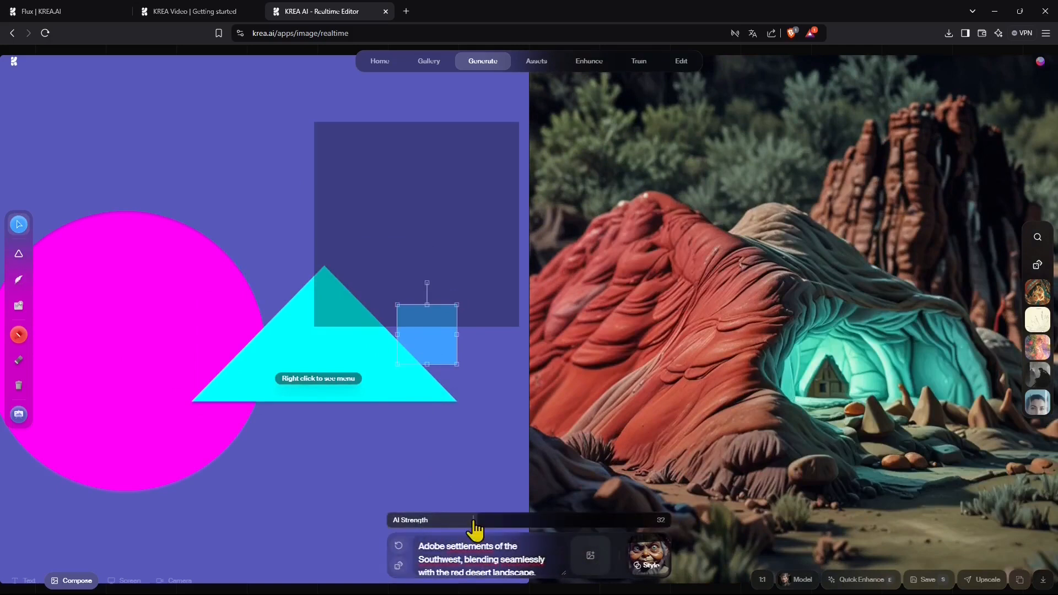
pyautogui.click(533, 523)
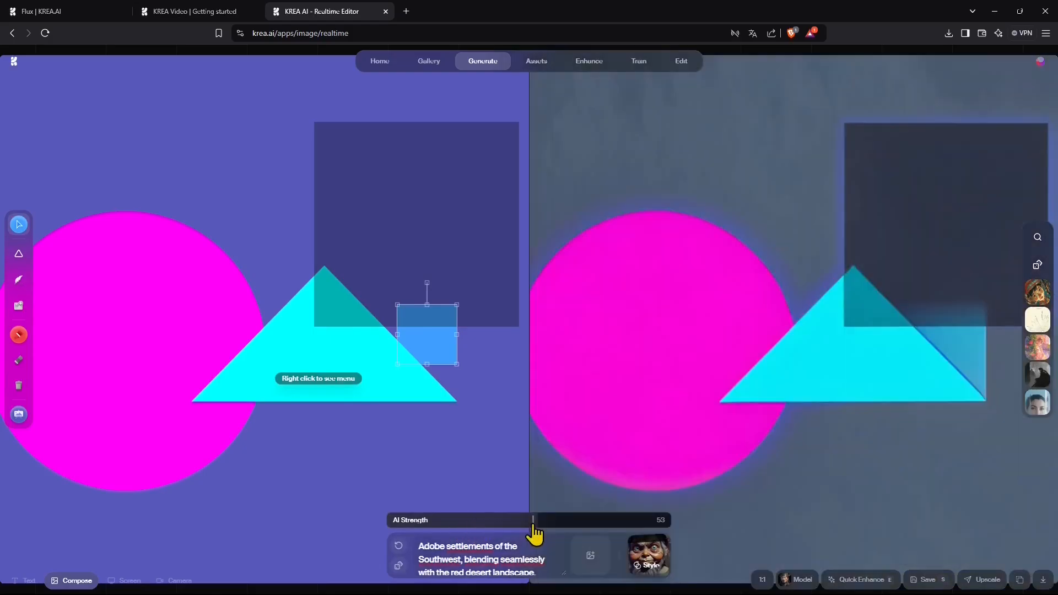
pyautogui.moveTo(533, 523); pyautogui.dragTo(596, 523)
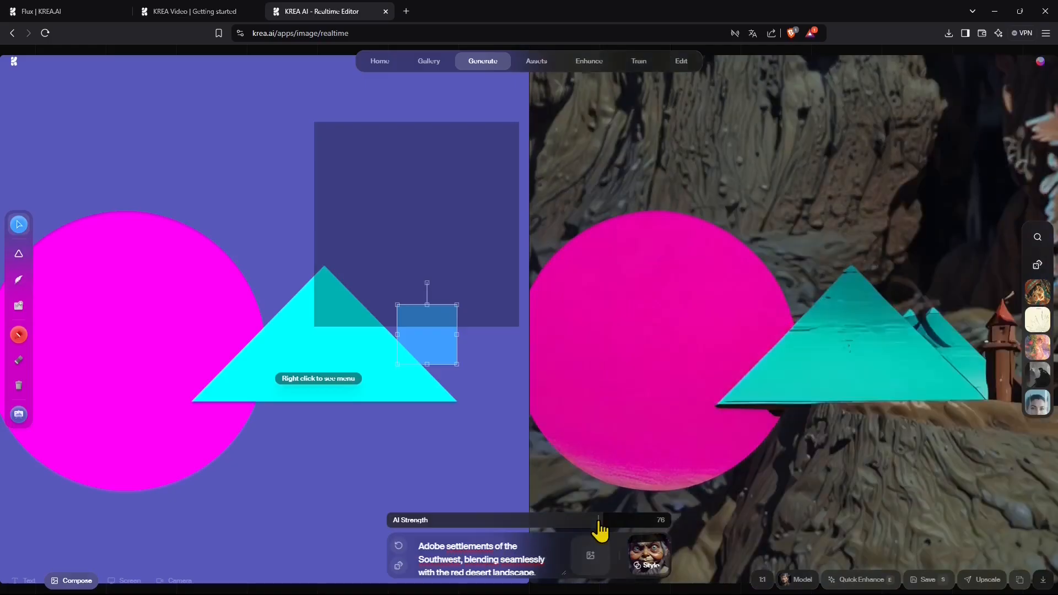
# Replace the existing prompt with "santa claus playing dj at a party"
pyautogui.click(447, 543)
pyautogui.moveTo(416, 550); pyautogui.dragTo(495, 560)
pyautogui.press('BackSpace')
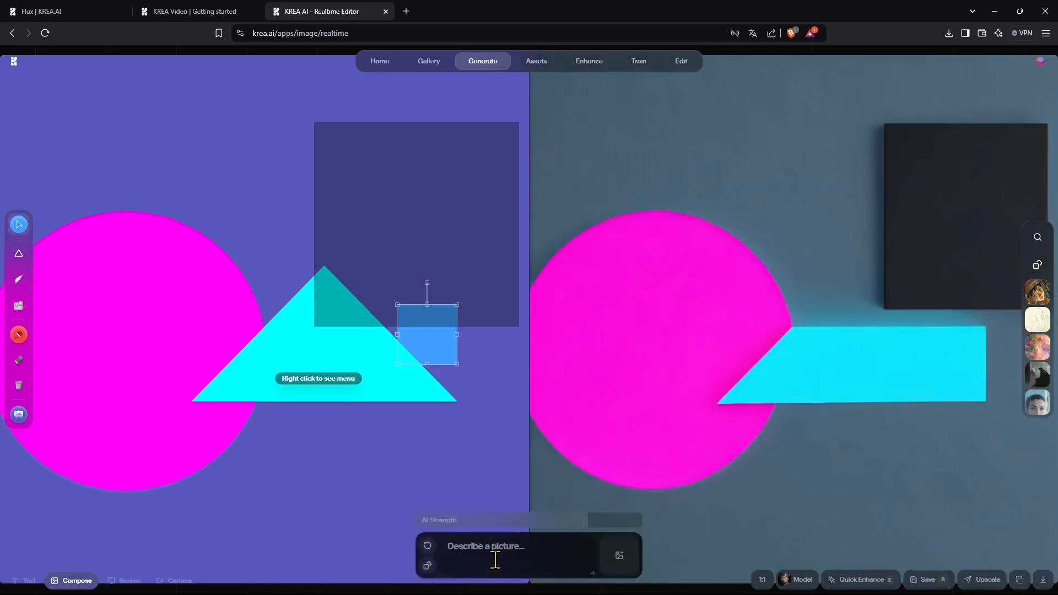
pyautogui.write('santa claus')
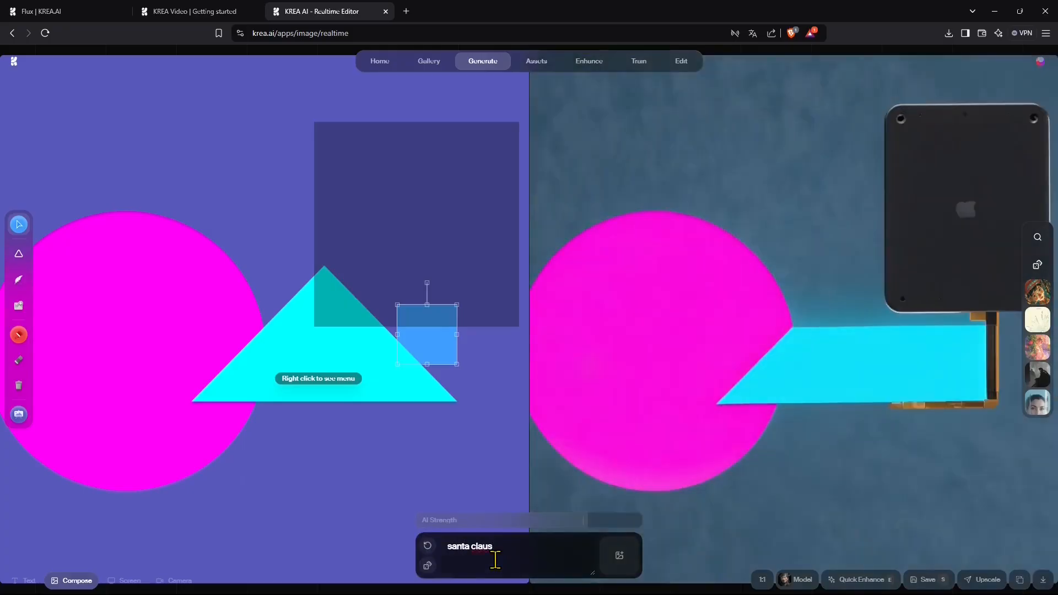
pyautogui.write(' playing dj')
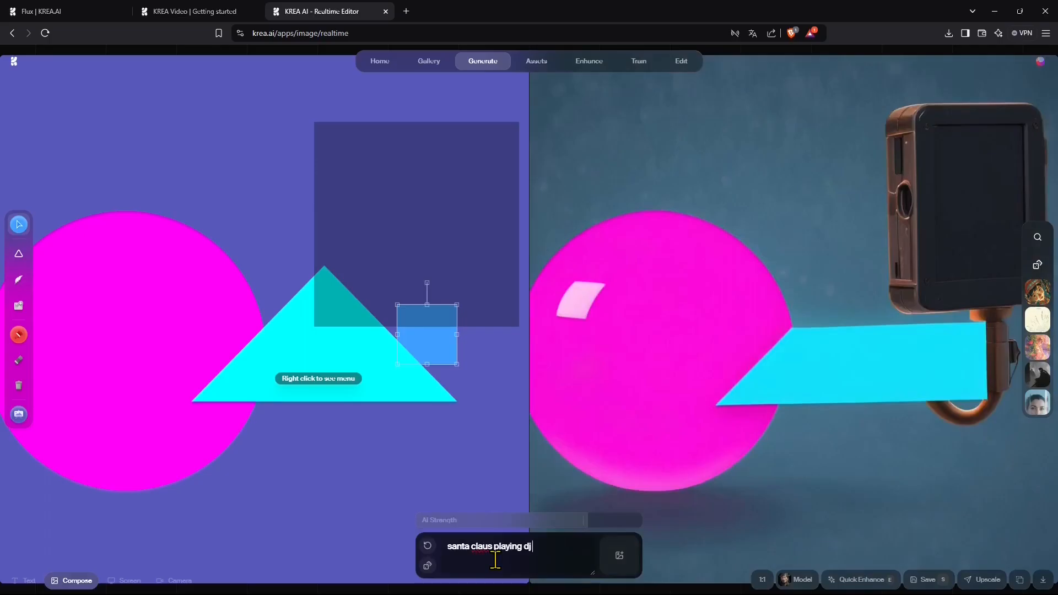
pyautogui.write(' at a party')
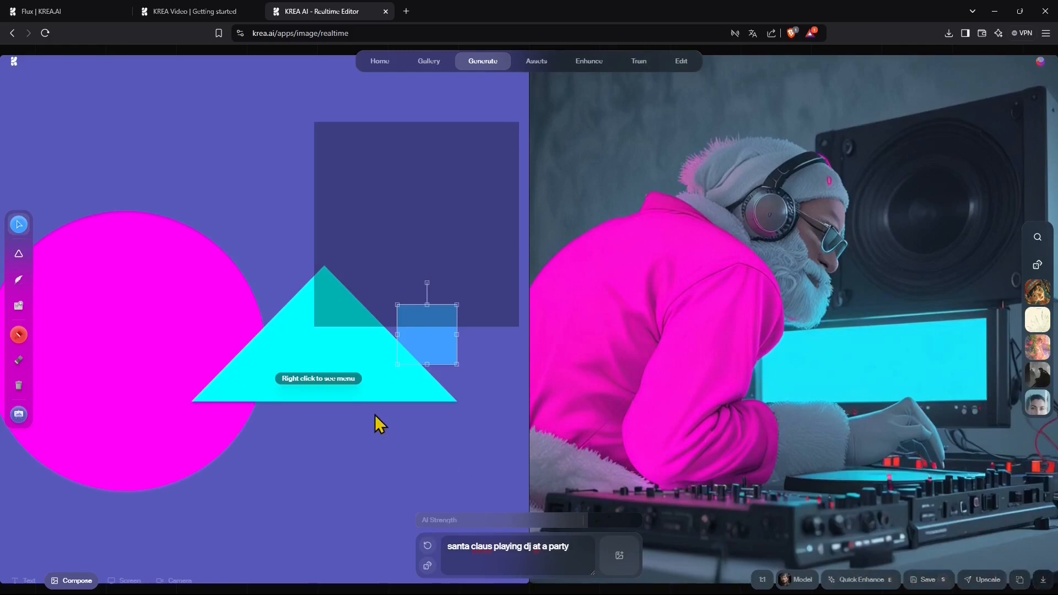
# Lower the triangle, lift the small square inside the dark square, and move the circle up and right behind the triangle
pyautogui.moveTo(338, 374); pyautogui.dragTo(339, 409)
pyautogui.moveTo(440, 345); pyautogui.dragTo(439, 292)
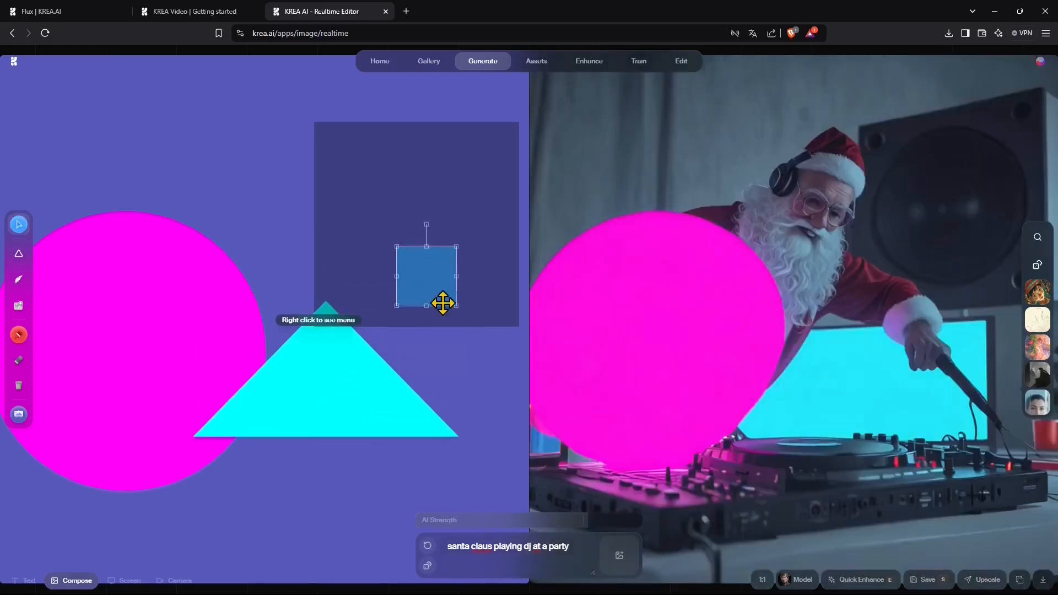
pyautogui.moveTo(205, 285); pyautogui.dragTo(303, 203)
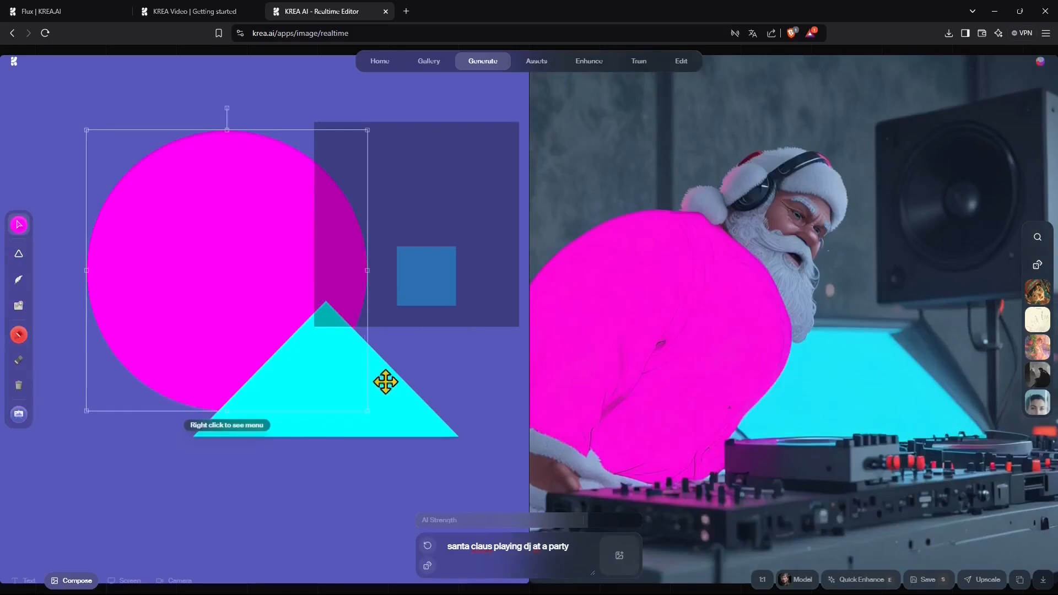
# Place the triangle over the circle's lower right edge, and shrink the dark square and set it across the circle's upper edge
pyautogui.moveTo(385, 380); pyautogui.dragTo(348, 453)
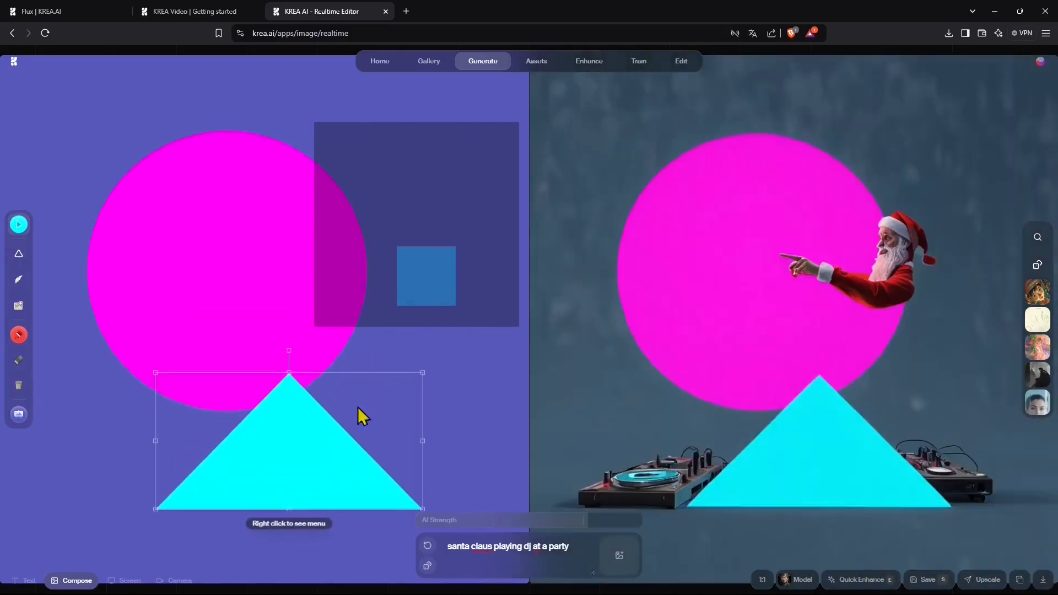
pyautogui.moveTo(359, 412); pyautogui.dragTo(383, 364)
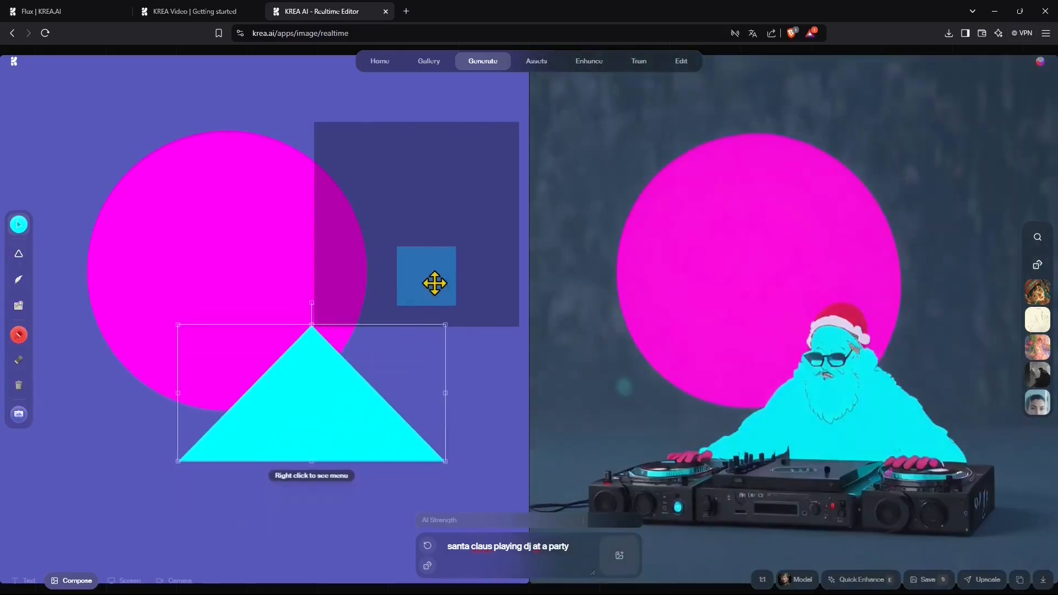
pyautogui.moveTo(434, 283); pyautogui.dragTo(373, 275)
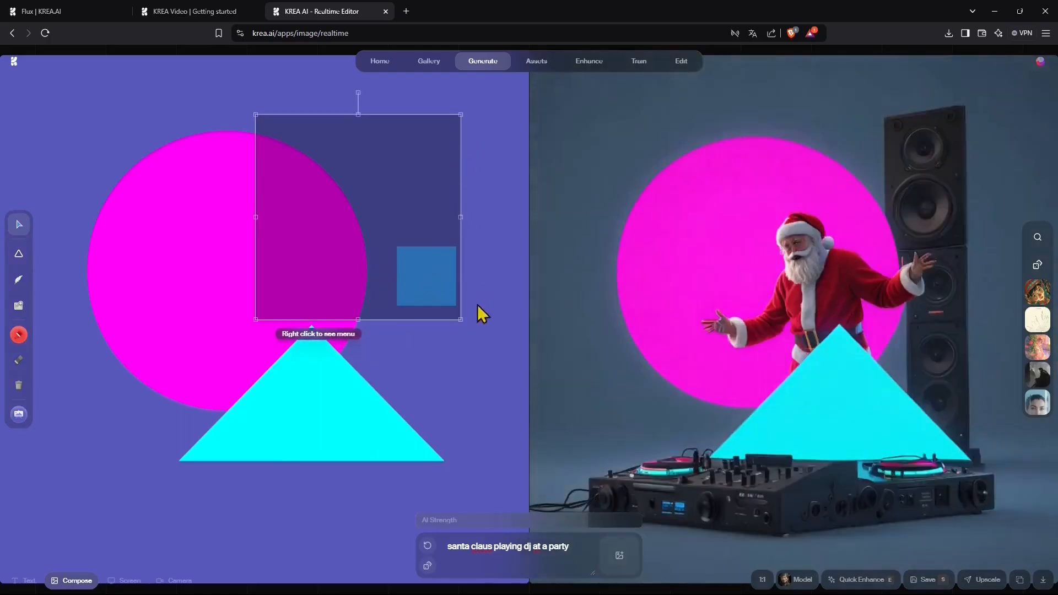
pyautogui.click(463, 333)
pyautogui.moveTo(459, 320); pyautogui.dragTo(382, 241)
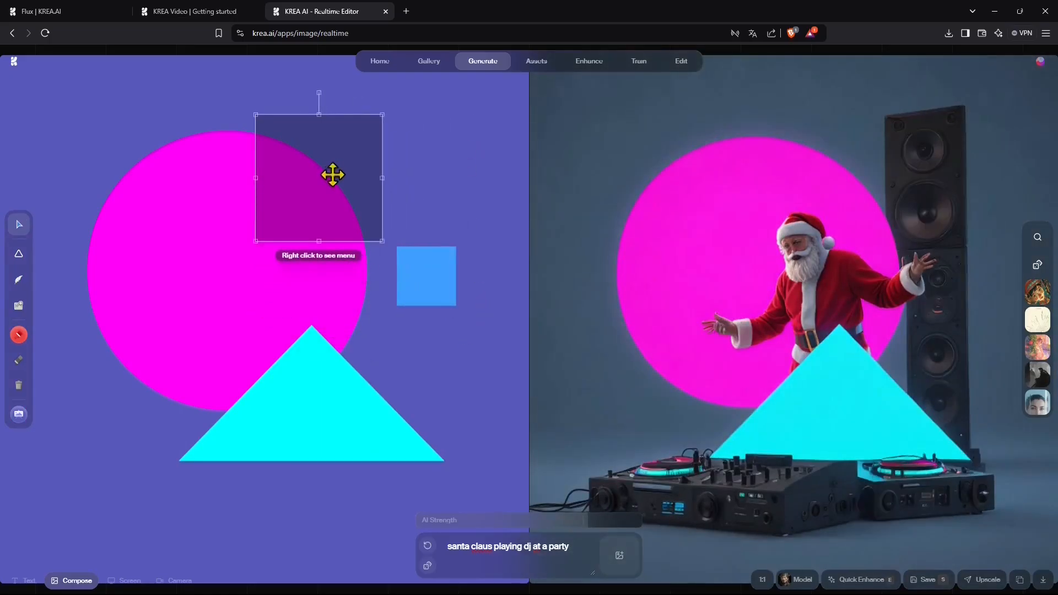
pyautogui.moveTo(333, 172); pyautogui.dragTo(323, 147)
# Enlarge the blue square and move it to the canvas's left side, with the circle shifted right and the triangle lowered slightly
pyautogui.moveTo(439, 290); pyautogui.dragTo(468, 312)
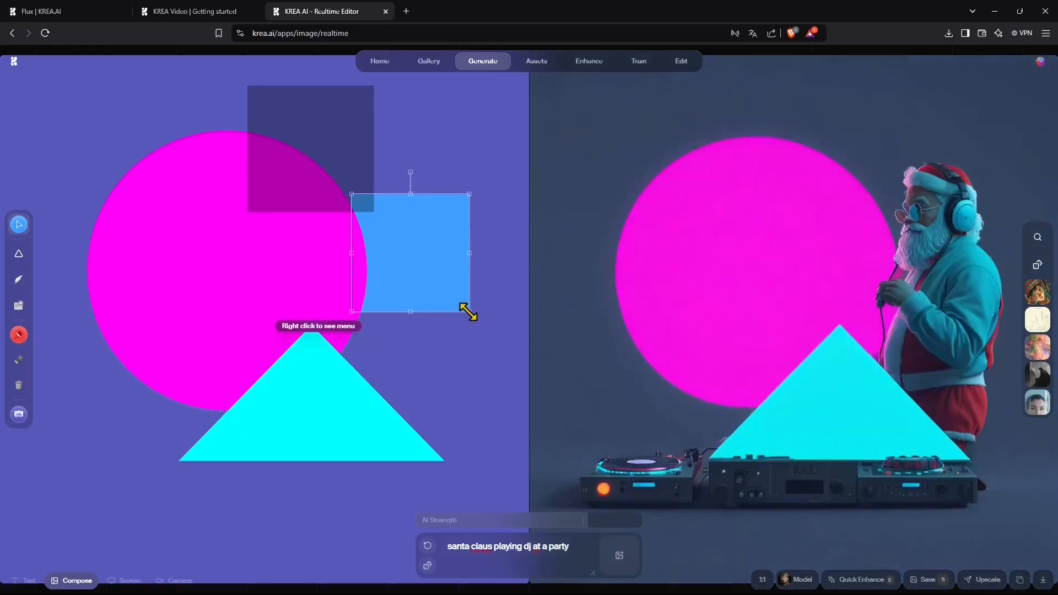
pyautogui.moveTo(463, 309); pyautogui.dragTo(165, 331)
pyautogui.moveTo(218, 278); pyautogui.dragTo(386, 287)
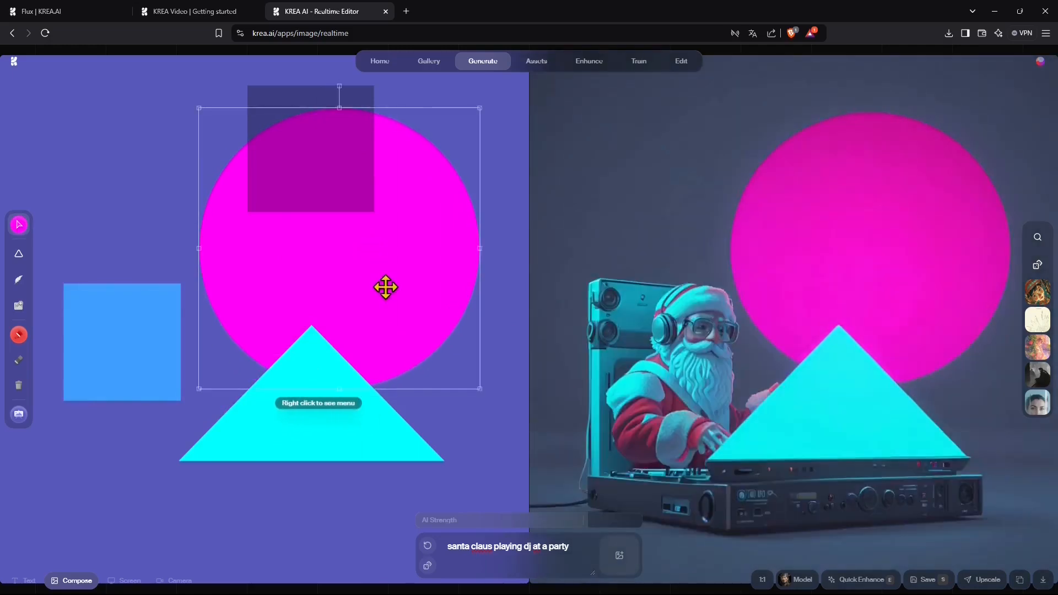
pyautogui.click(307, 444)
pyautogui.moveTo(309, 422); pyautogui.dragTo(306, 450)
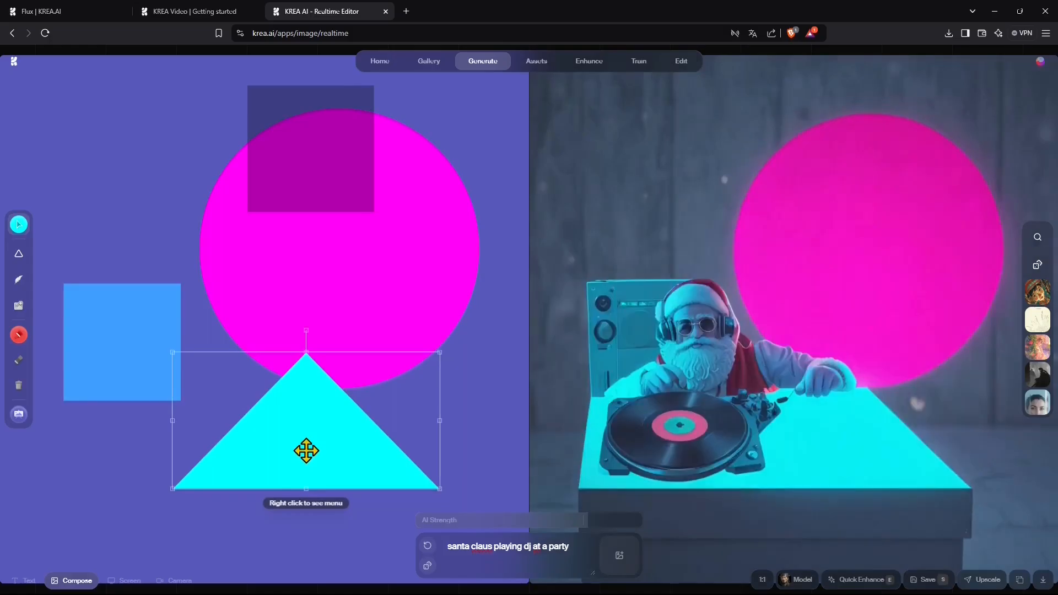
# Shrink the circle to about half its size and place it right of the triangle, nudging the triangle left and the blue square up
pyautogui.click(441, 292)
pyautogui.moveTo(480, 388); pyautogui.dragTo(350, 264)
pyautogui.moveTo(288, 220); pyautogui.dragTo(460, 354)
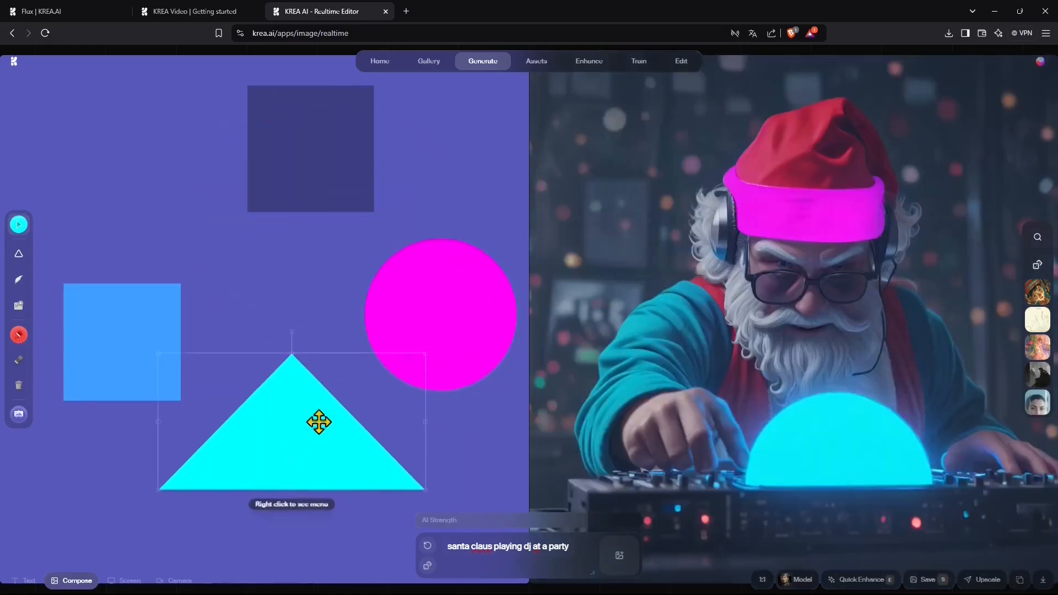
pyautogui.moveTo(318, 425); pyautogui.dragTo(283, 415)
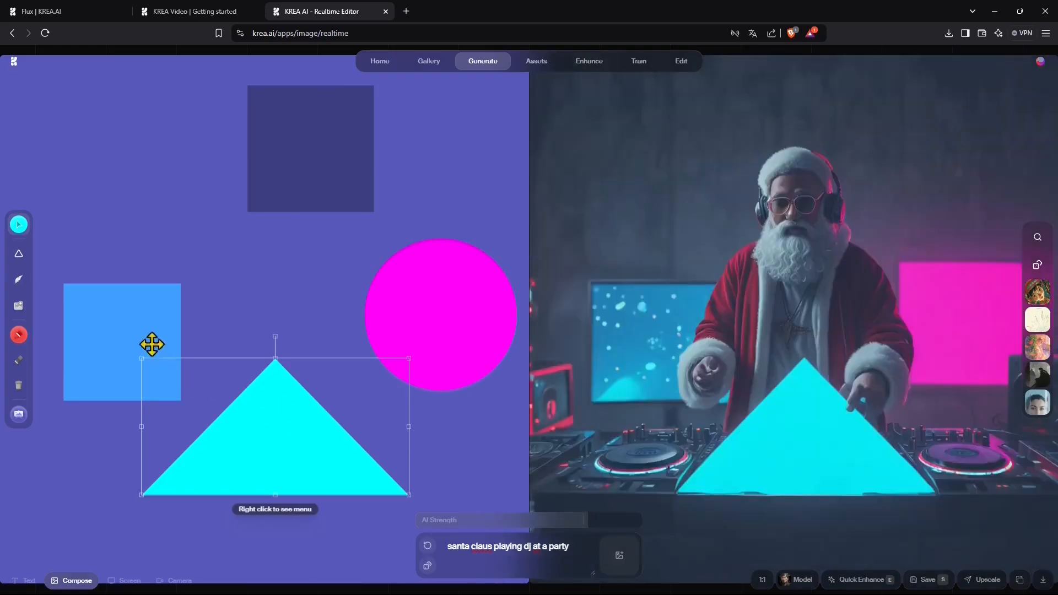
pyautogui.moveTo(151, 345); pyautogui.dragTo(155, 307)
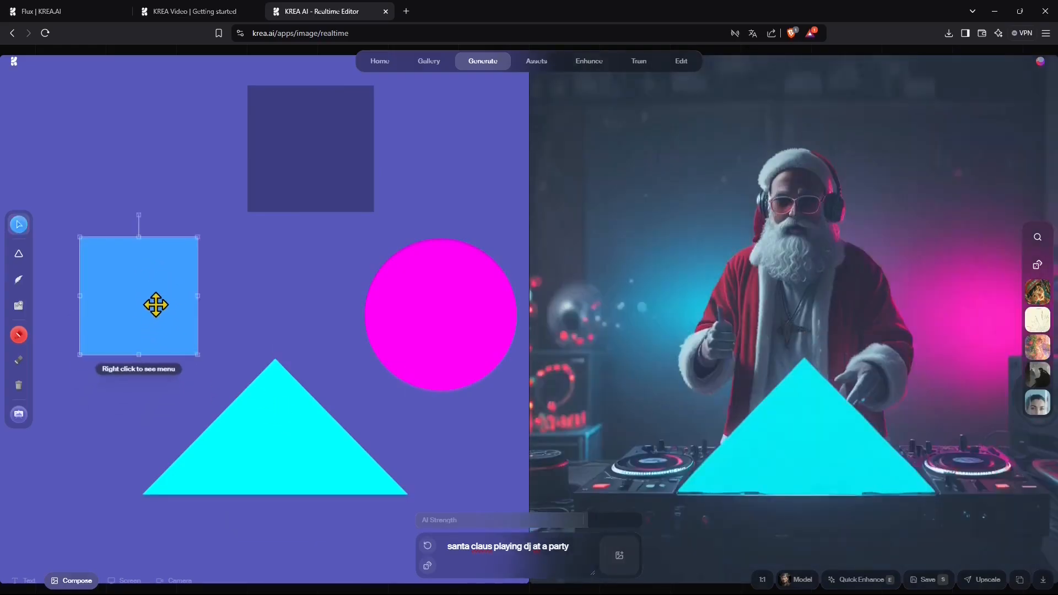